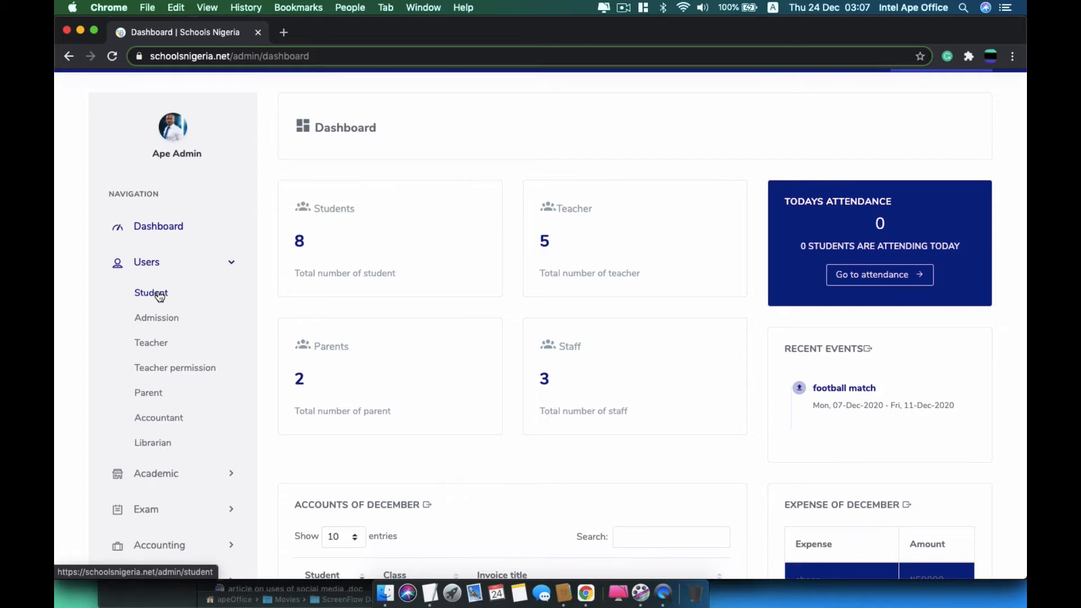
Open the Student list from the sidebar's Users section
{"action": "left_click", "coordinate": [158, 295]}
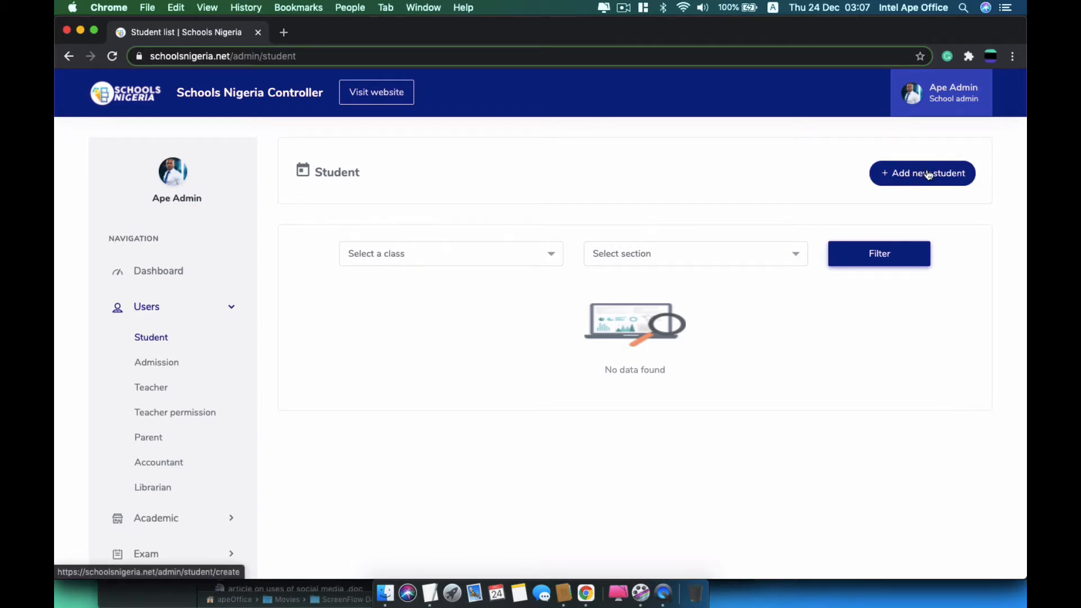
Start a new student, preview the Bulk and Excel upload tabs, then return to Single student admission
{"action": "left_click", "coordinate": [928, 175]}
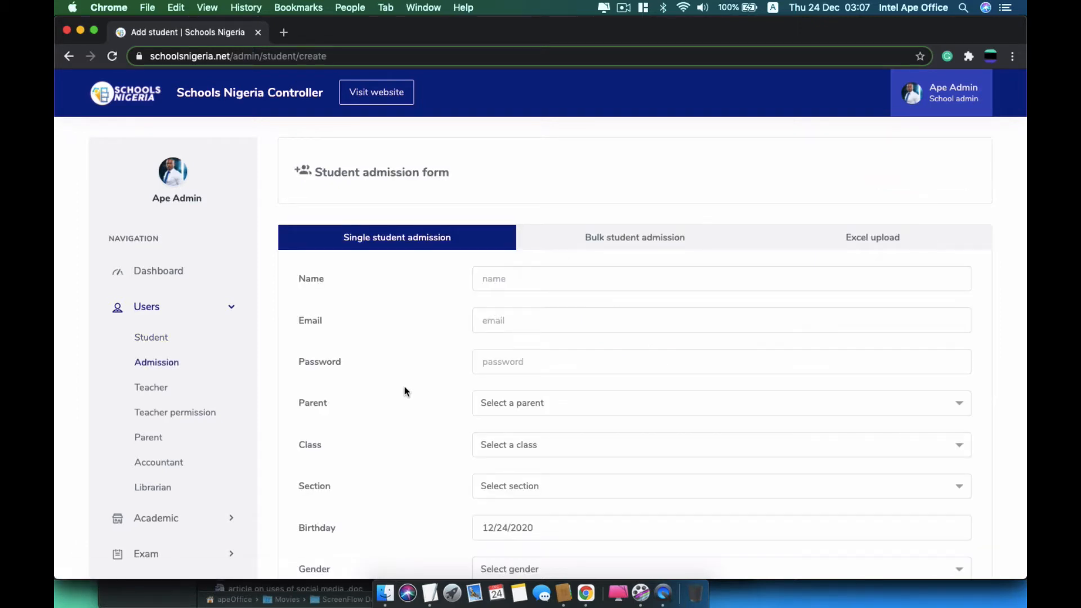
{"action": "scroll", "coordinate": [403, 314], "scroll_direction": "down", "scroll_amount": 3}
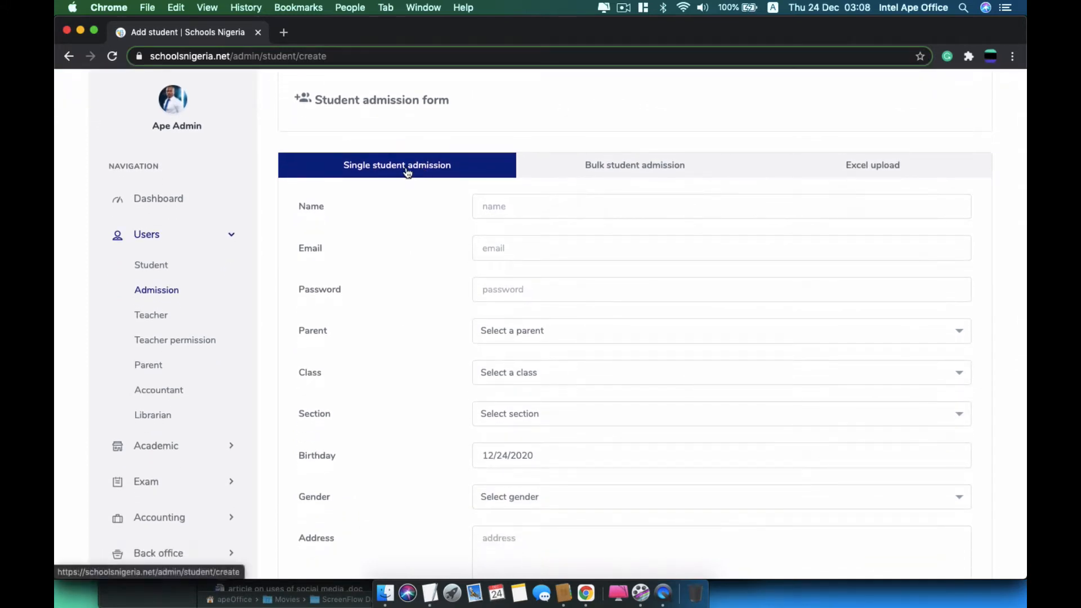
{"action": "left_click", "coordinate": [589, 166]}
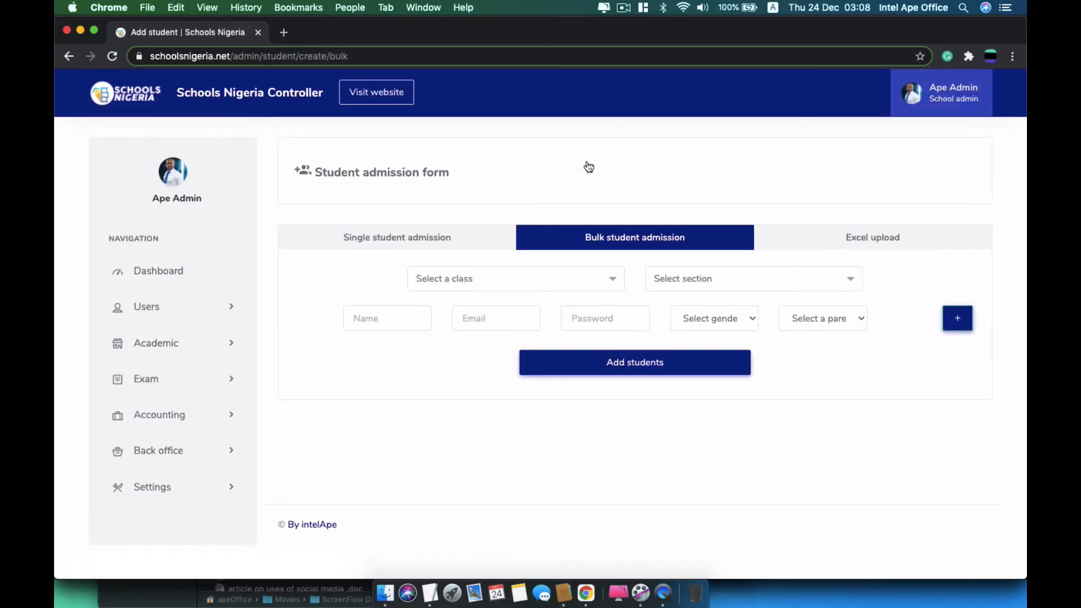
{"action": "left_click", "coordinate": [832, 240]}
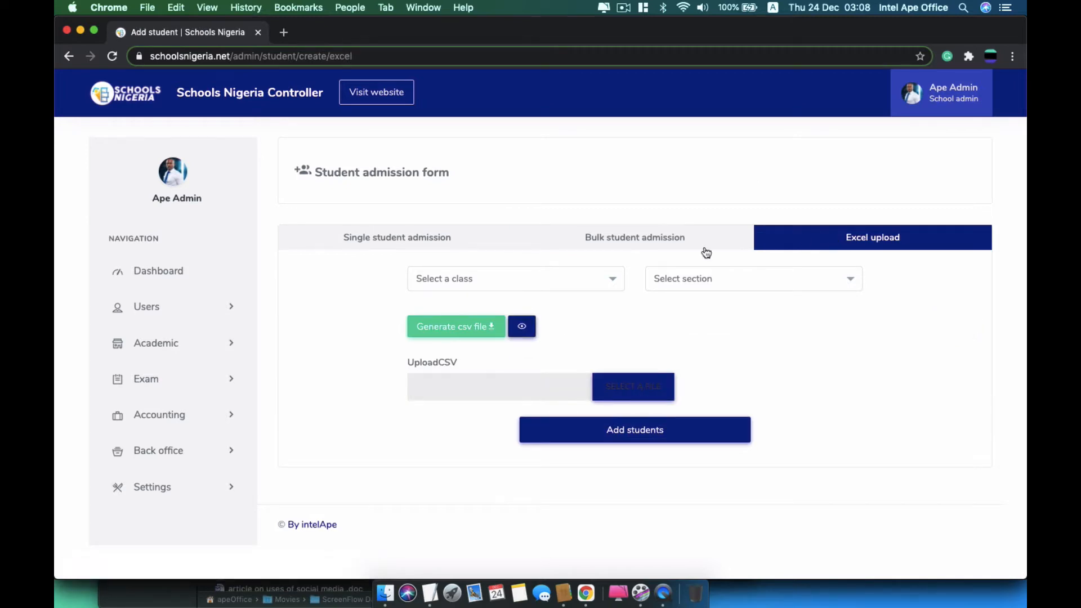
{"action": "left_click", "coordinate": [462, 244]}
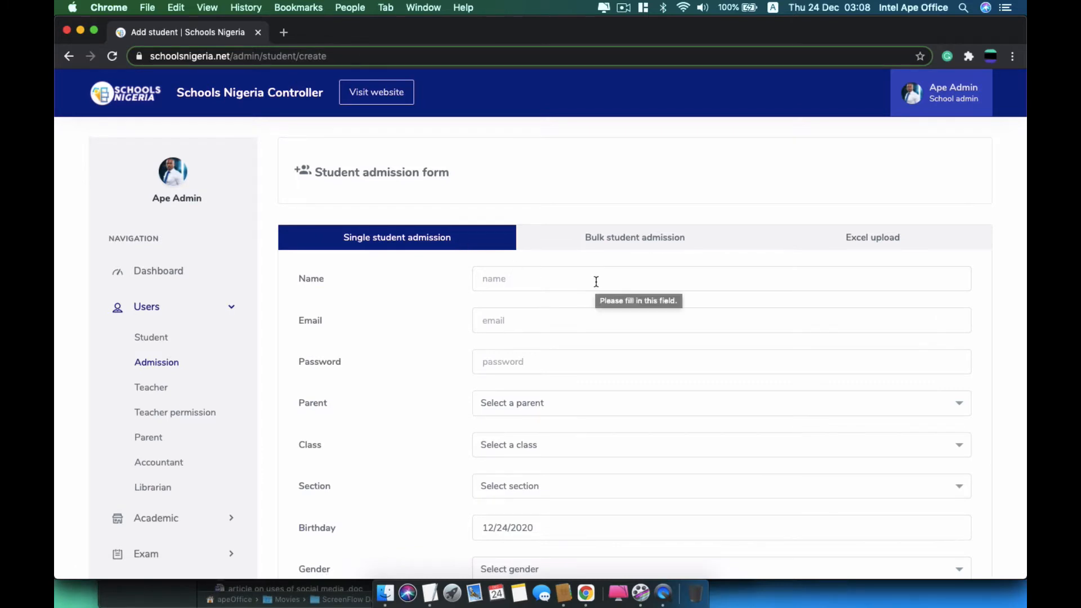
Enter the student's first name and surname in the Name field, correcting typos
{"action": "key", "text": "Tab"}
{"action": "key", "text": "Tab"}
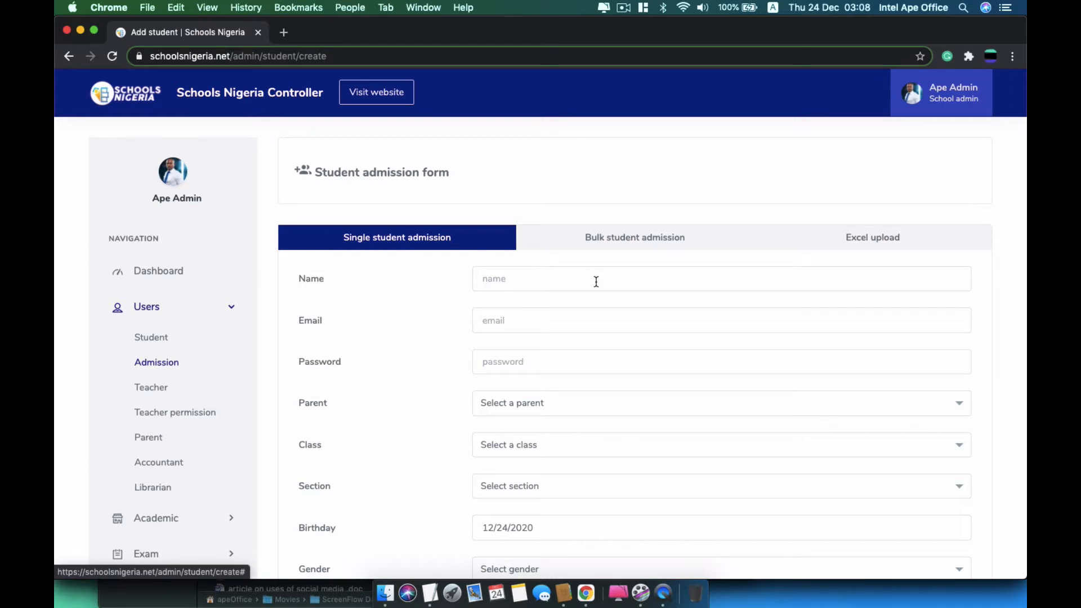
{"action": "left_click", "coordinate": [596, 282]}
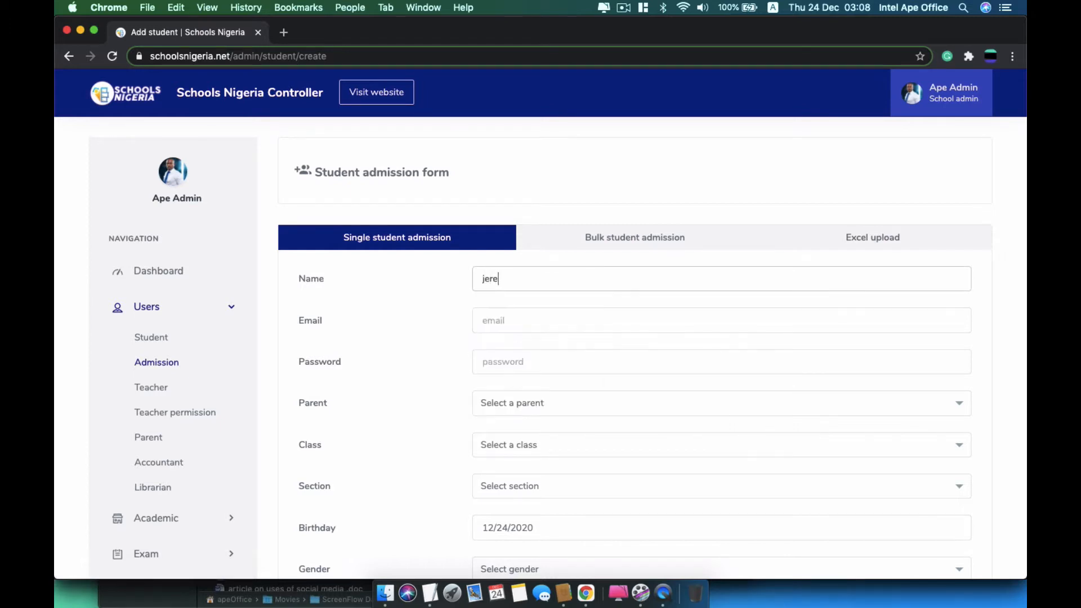
{"action": "type", "text": "my"}
{"action": "key", "text": "Tab"}
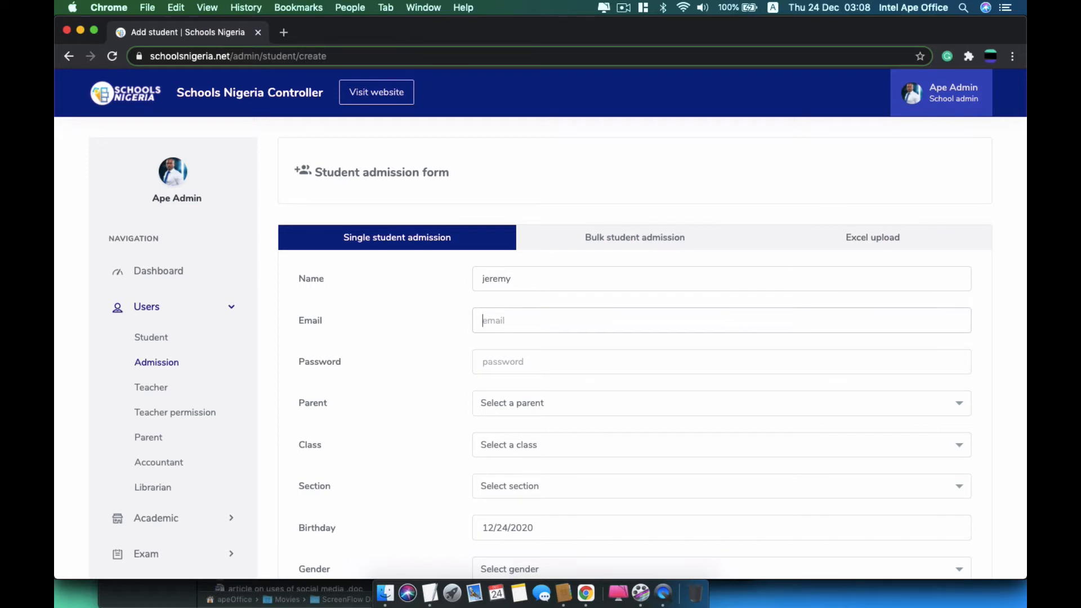
{"action": "left_click", "coordinate": [615, 280]}
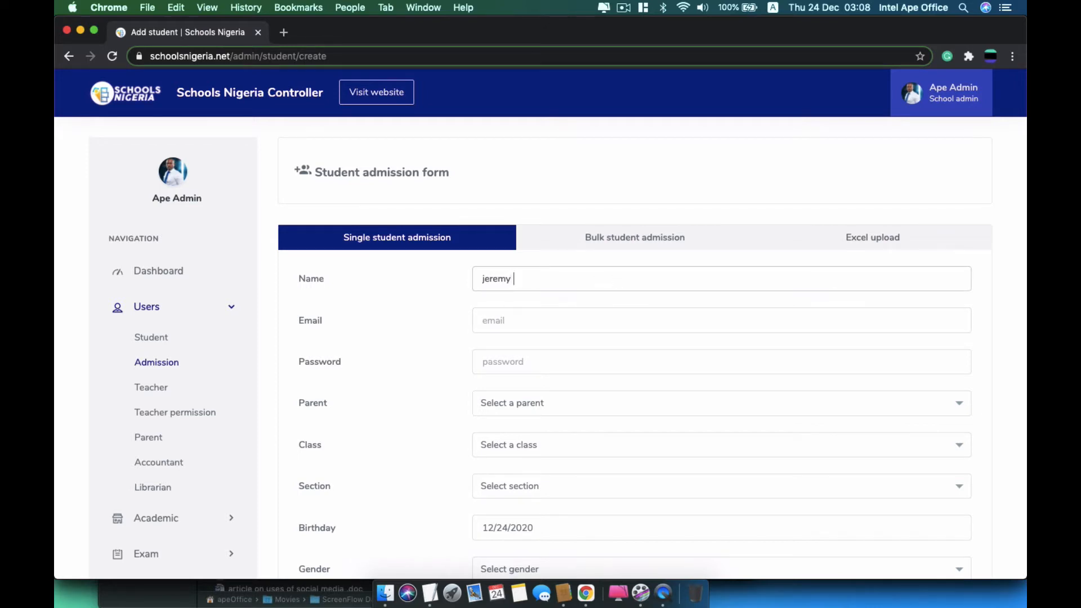
{"action": "type", "text": "janes"}
{"action": "key", "text": "BackSpace"}
{"action": "key", "text": "BackSpace"}
{"action": "key", "text": "BackSpace"}
{"action": "type", "text": "mes"}
Fill in the student's e-mail address and password
{"action": "key", "text": "Tab"}
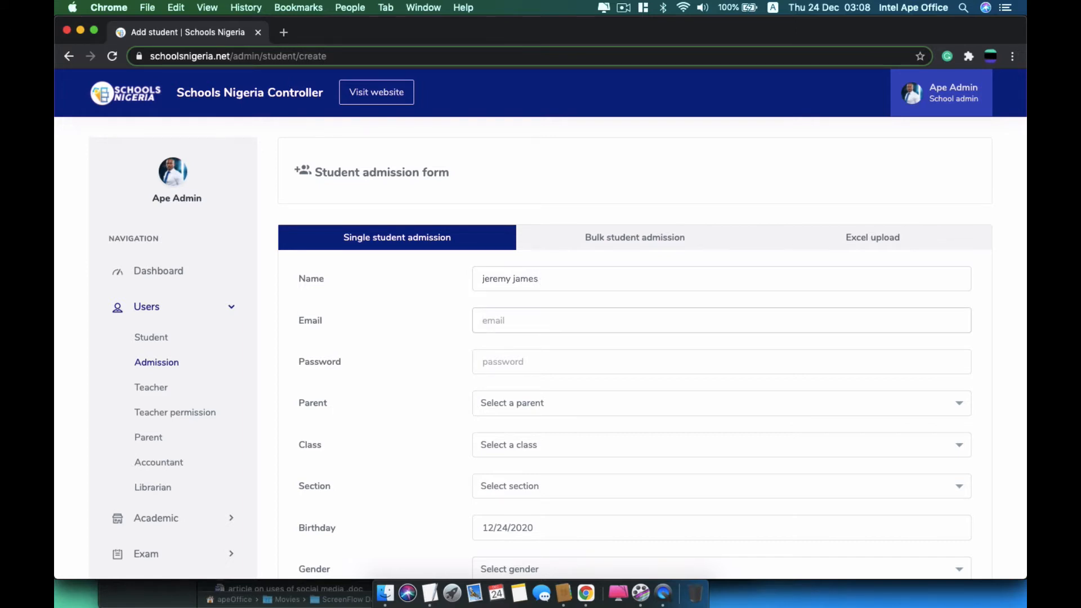
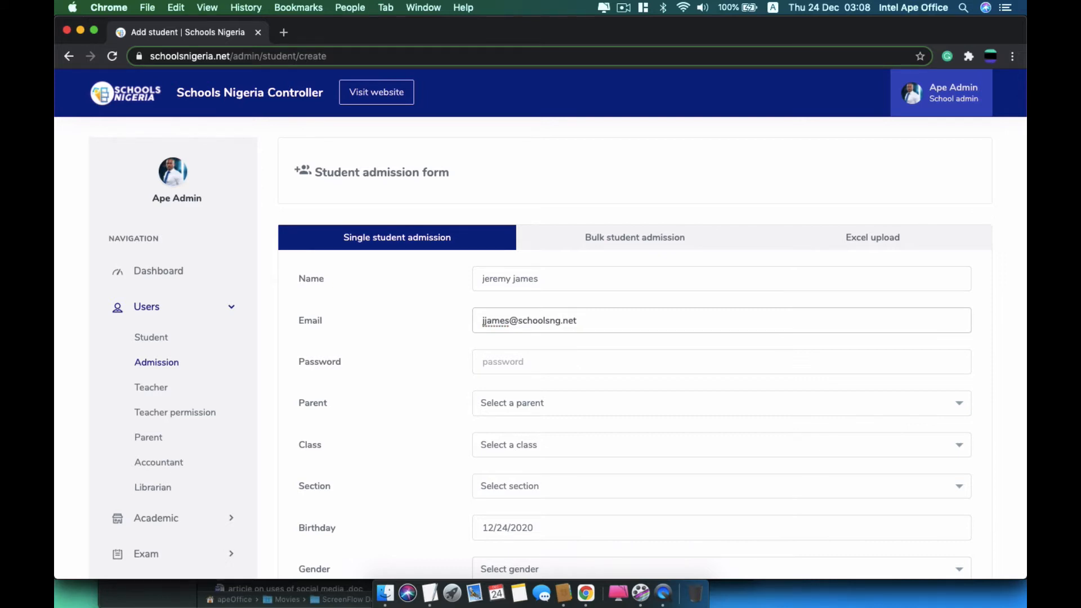
{"action": "key", "text": "Tab"}
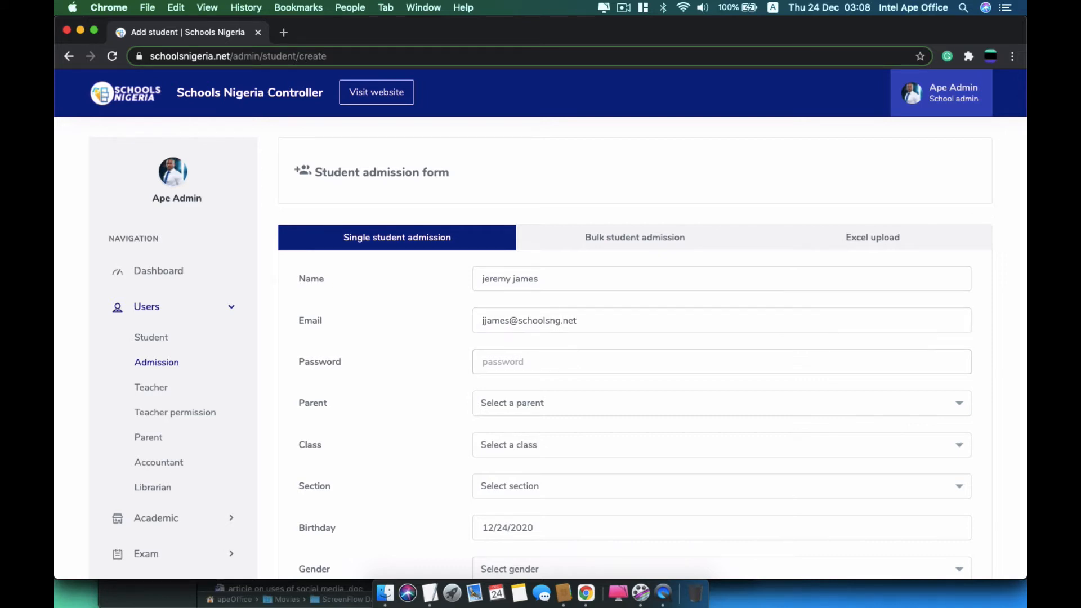
{"action": "type", "text": "1234"}
Choose the student's parent and assign the Chemistry class
{"action": "left_click", "coordinate": [598, 414]}
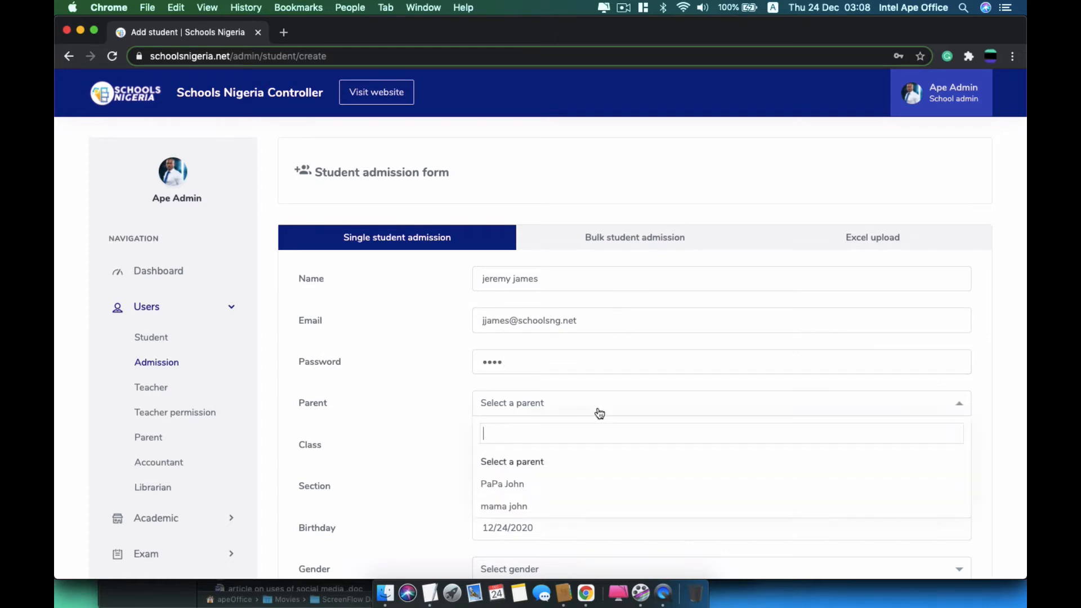
{"action": "left_click", "coordinate": [510, 485]}
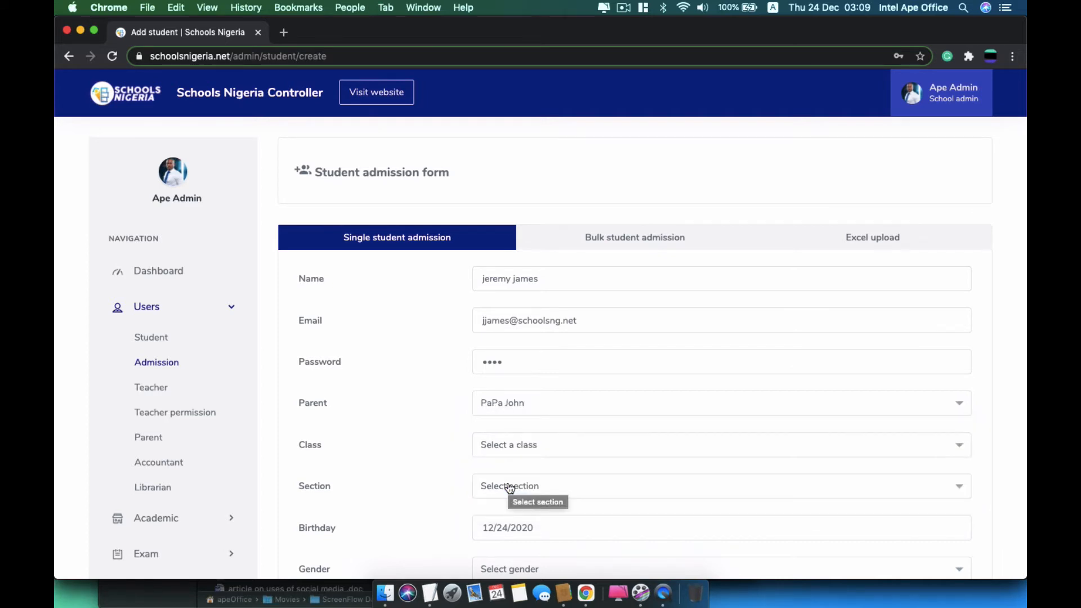
{"action": "left_click", "coordinate": [533, 446]}
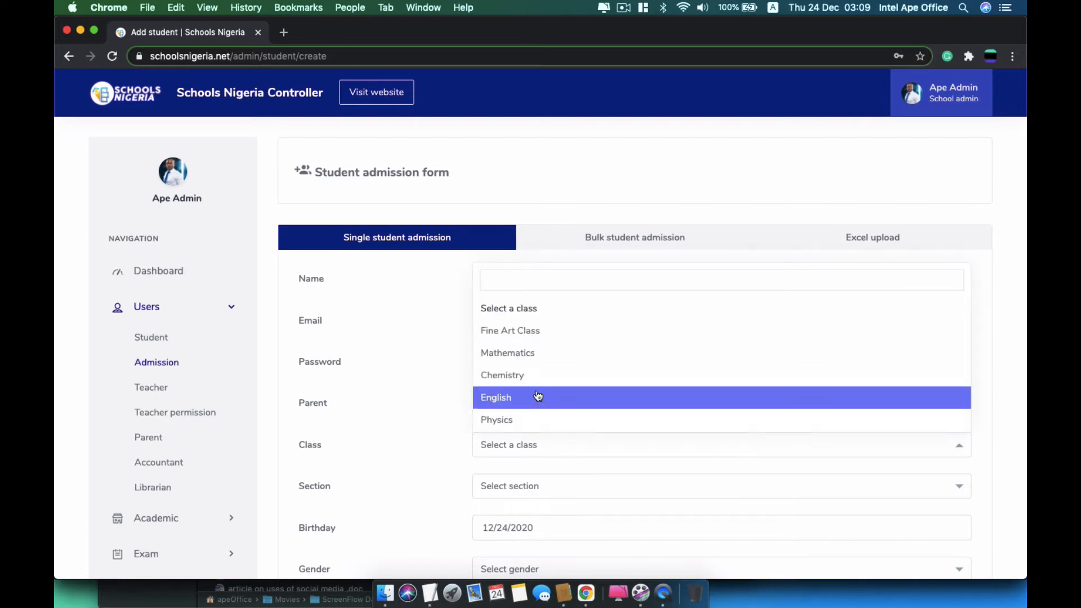
{"action": "left_click", "coordinate": [553, 376]}
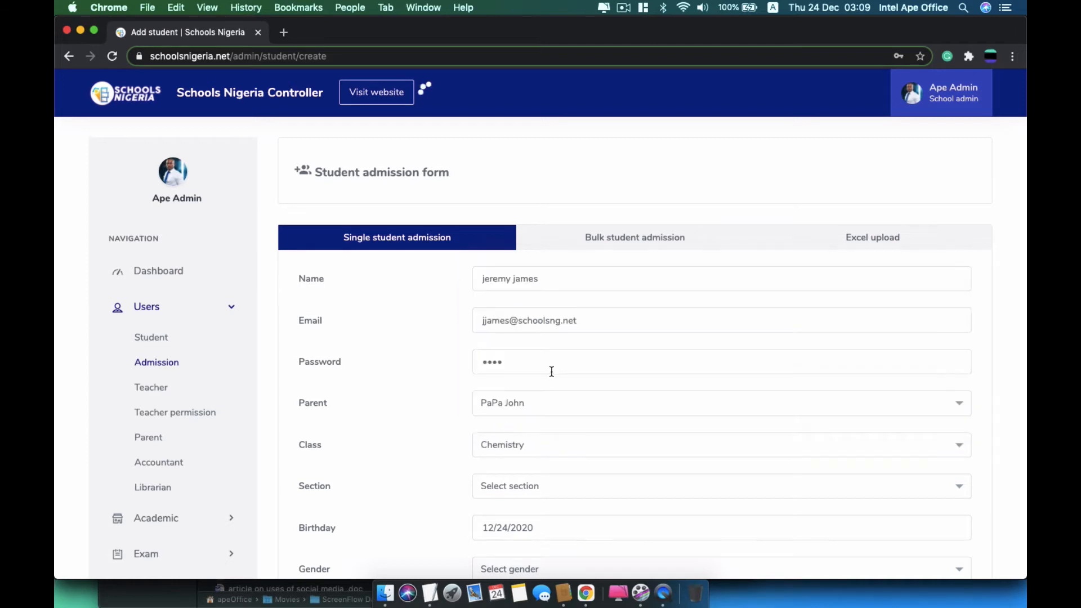
Set birthday to 12/24/2005, gender to Male, and enter the student's home address
{"action": "scroll", "coordinate": [535, 485], "scroll_direction": "down", "scroll_amount": 4}
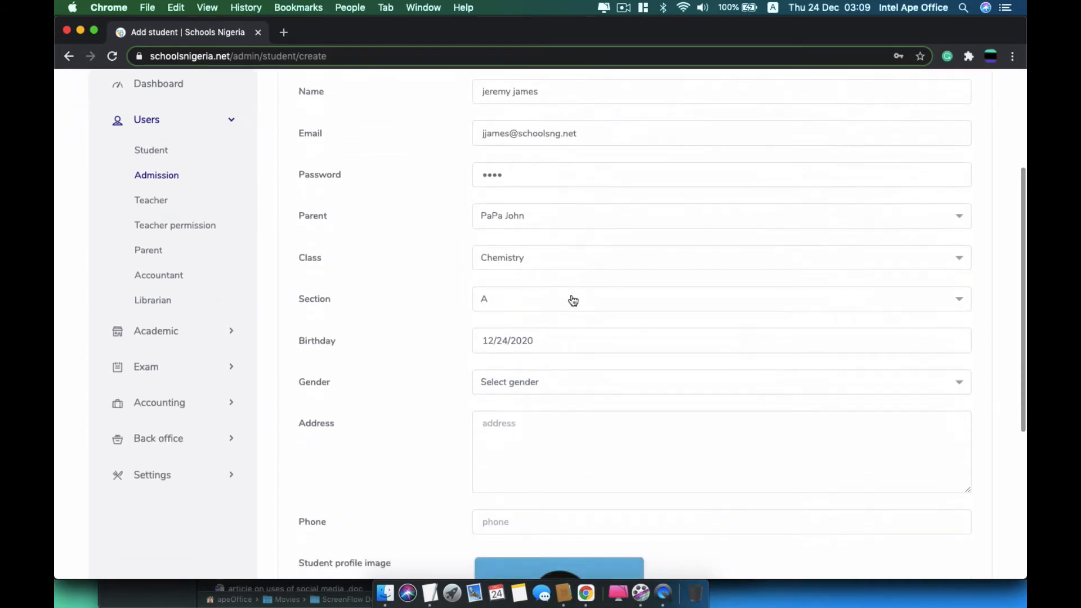
{"action": "left_click", "coordinate": [548, 342]}
{"action": "key", "text": "BackSpace"}
{"action": "key", "text": "BackSpace"}
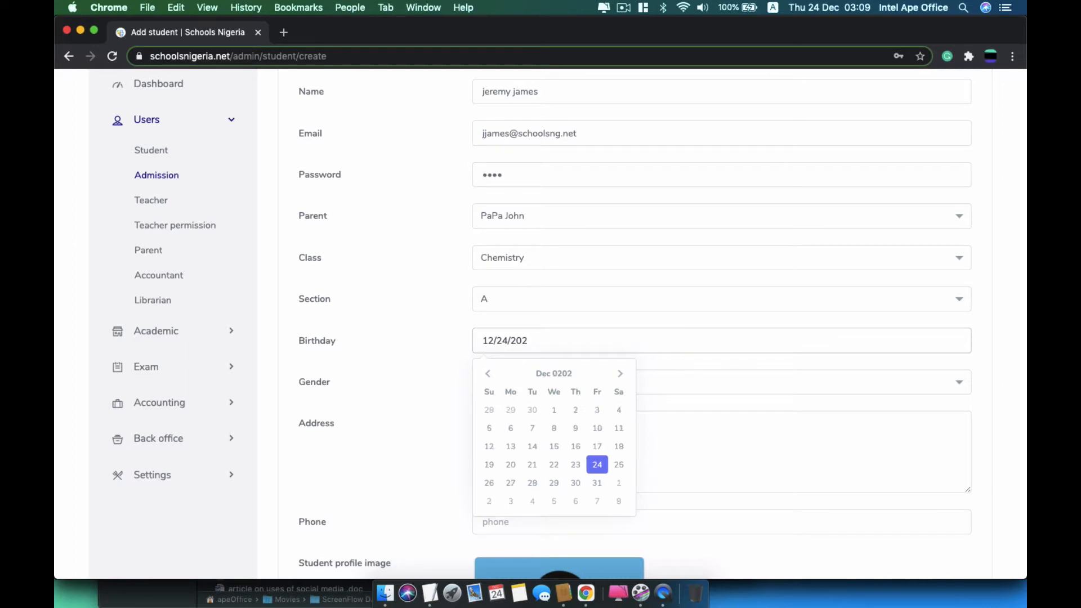
{"action": "type", "text": "05"}
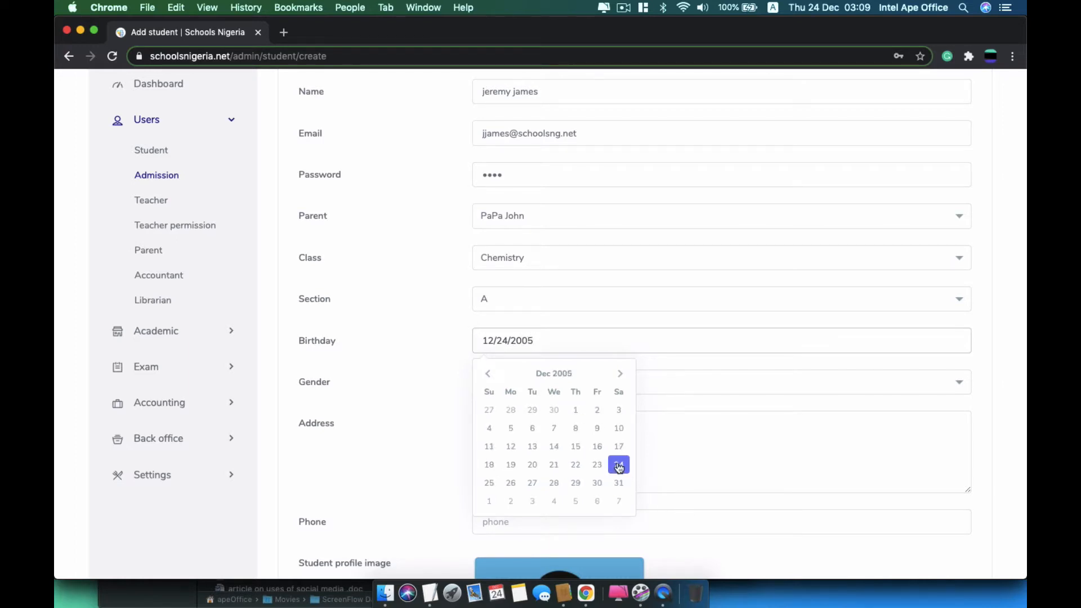
{"action": "left_click", "coordinate": [619, 464]}
{"action": "left_click", "coordinate": [538, 387]}
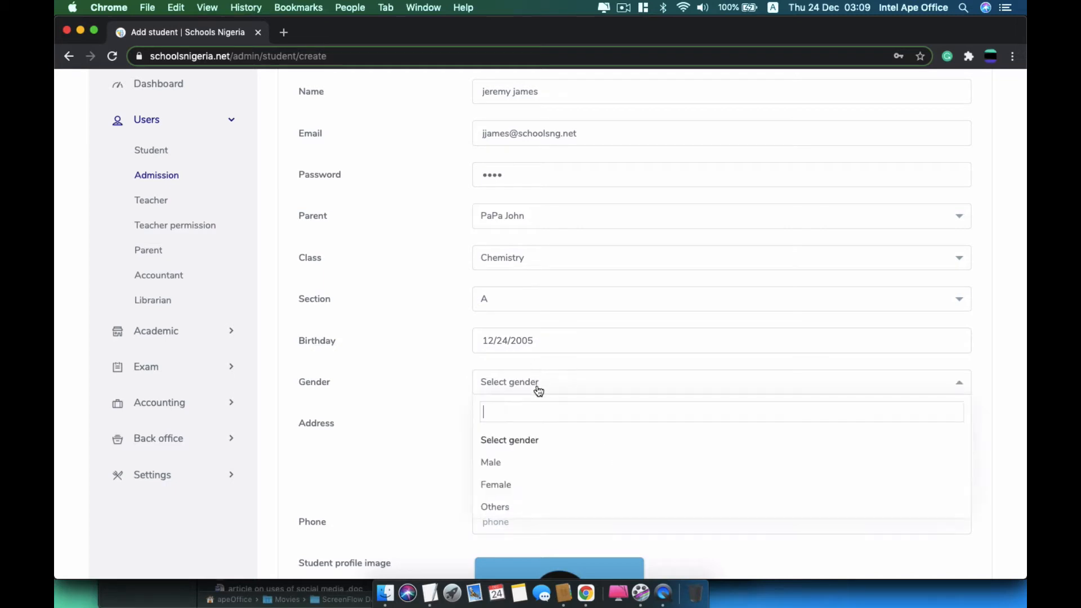
{"action": "left_click", "coordinate": [505, 466]}
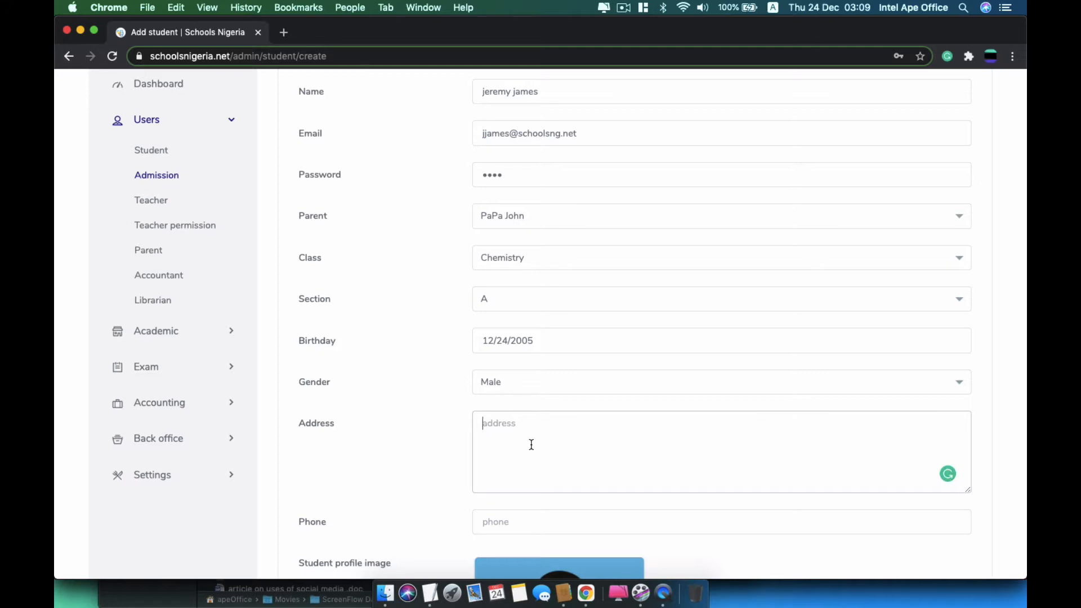
{"action": "type", "text": "james street, abuja"}
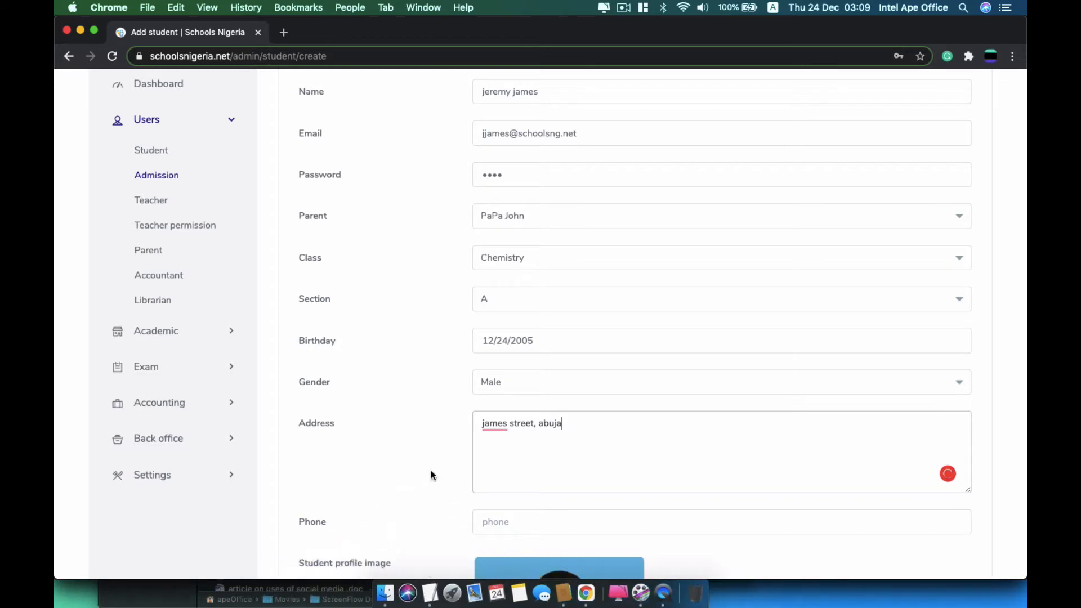
{"action": "scroll", "coordinate": [429, 475], "scroll_direction": "down", "scroll_amount": 5}
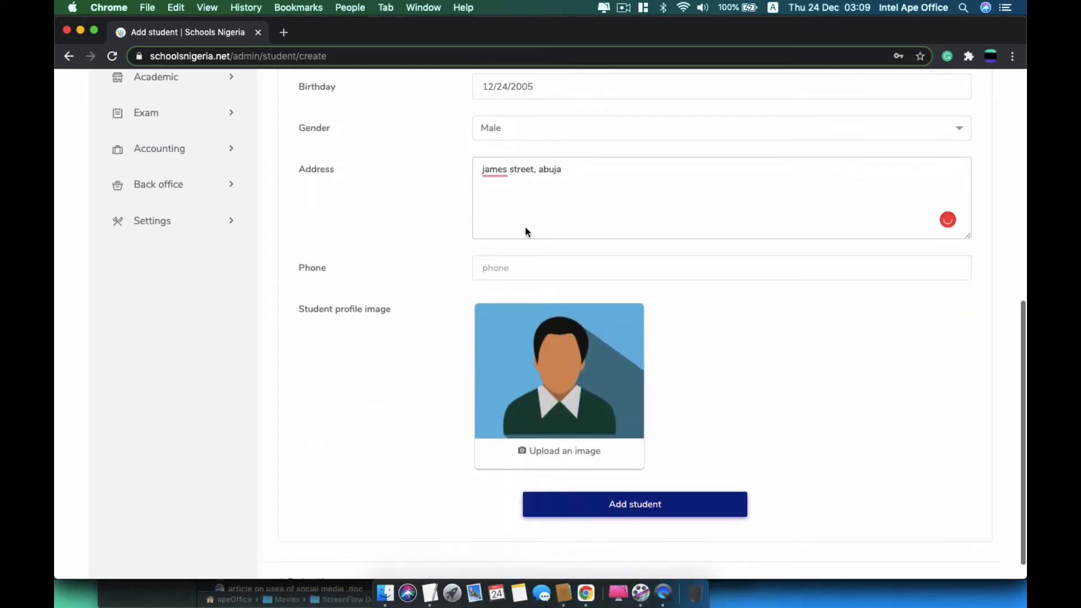
Fill the phone from a saved suggestion, attach gobe.jpg from assets as photo, and submit
{"action": "left_click", "coordinate": [520, 259]}
{"action": "left_click", "coordinate": [509, 322]}
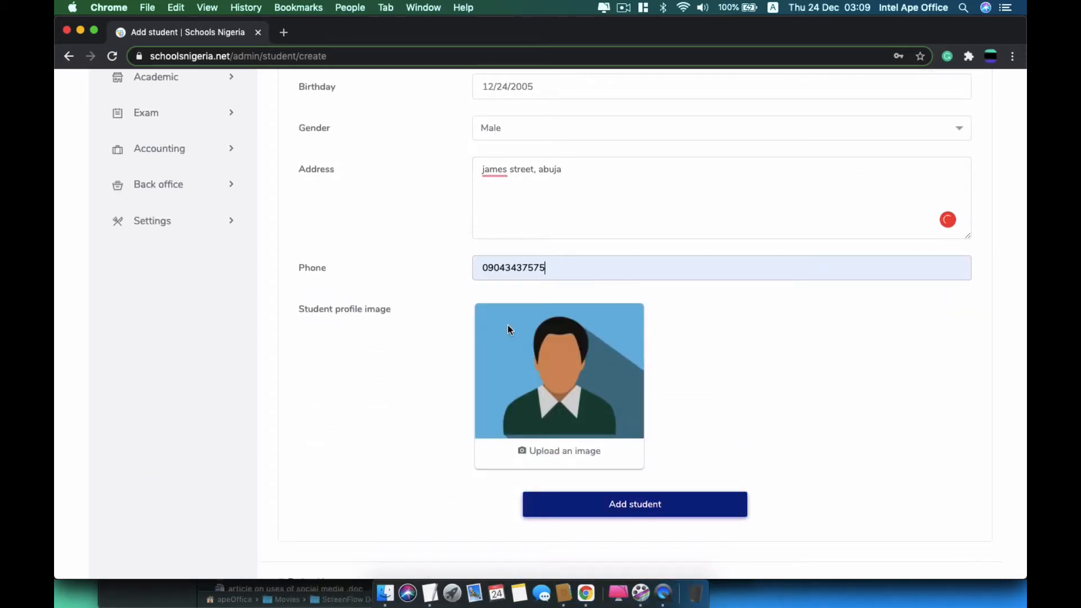
{"action": "scroll", "coordinate": [401, 430], "scroll_direction": "down", "scroll_amount": 1}
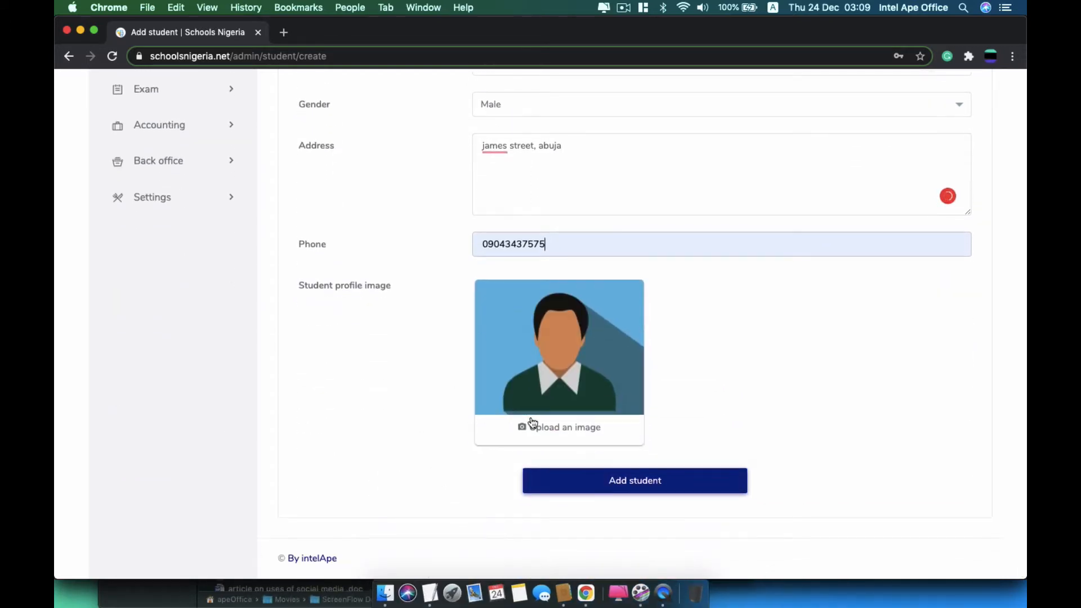
{"action": "left_click", "coordinate": [559, 429]}
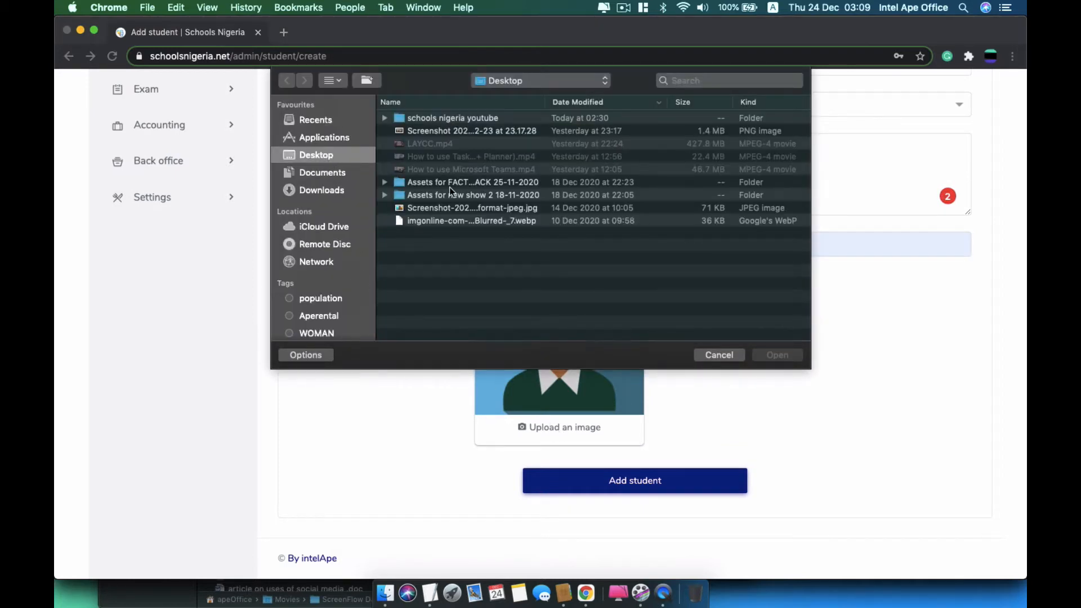
{"action": "left_click", "coordinate": [425, 191]}
{"action": "double_click", "coordinate": [431, 197]}
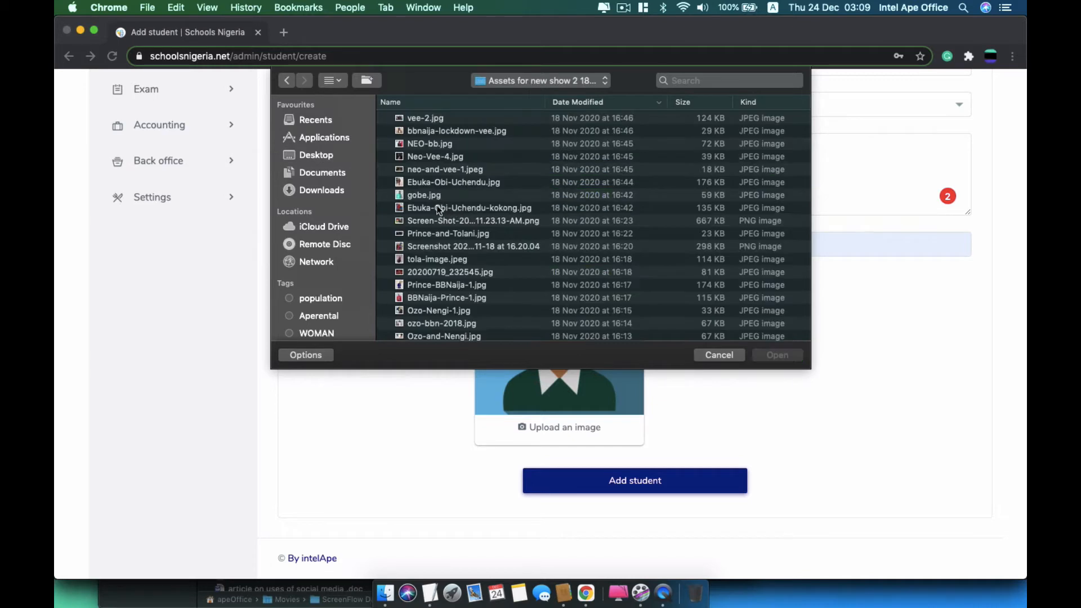
{"action": "double_click", "coordinate": [434, 195]}
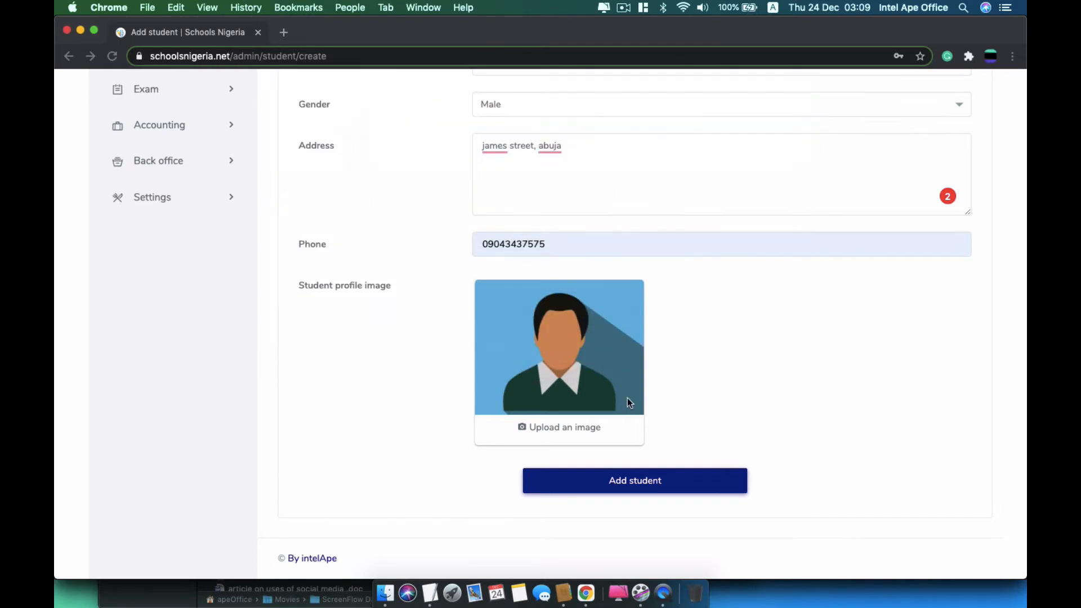
{"action": "left_click", "coordinate": [623, 487]}
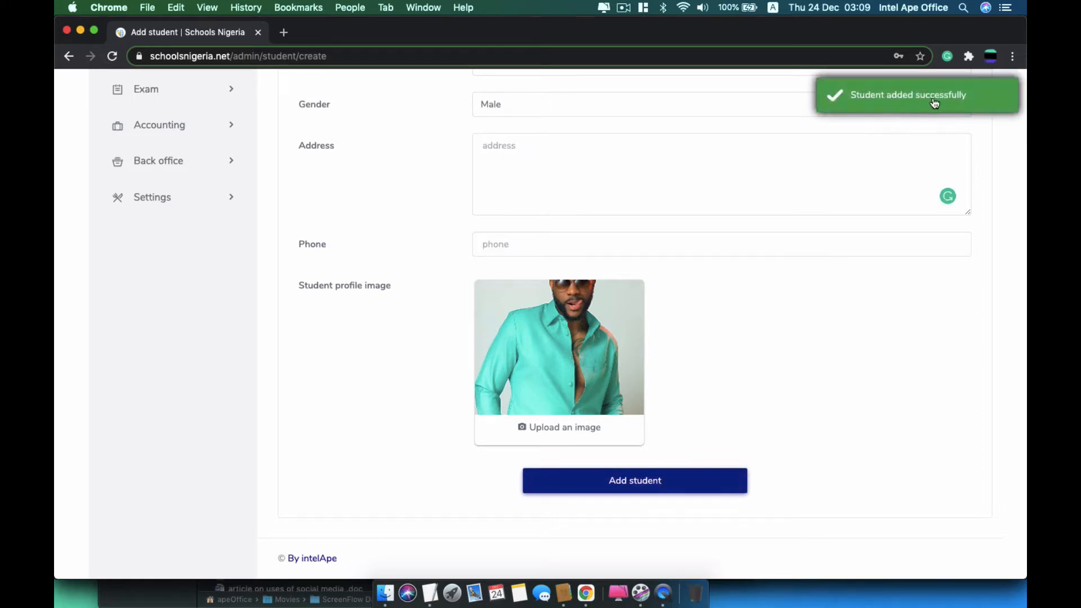
{"action": "scroll", "coordinate": [755, 403], "scroll_direction": "up", "scroll_amount": 5}
{"action": "scroll", "coordinate": [755, 403], "scroll_direction": "up", "scroll_amount": 4}
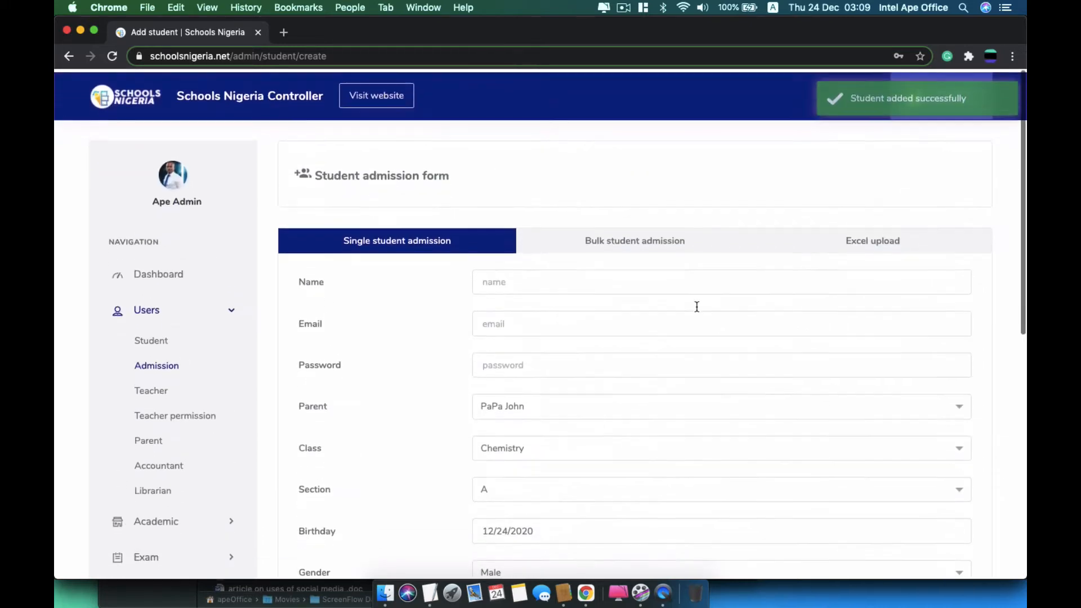
Switch to Bulk student admission with class Mathematics and section A
{"action": "left_click", "coordinate": [654, 246]}
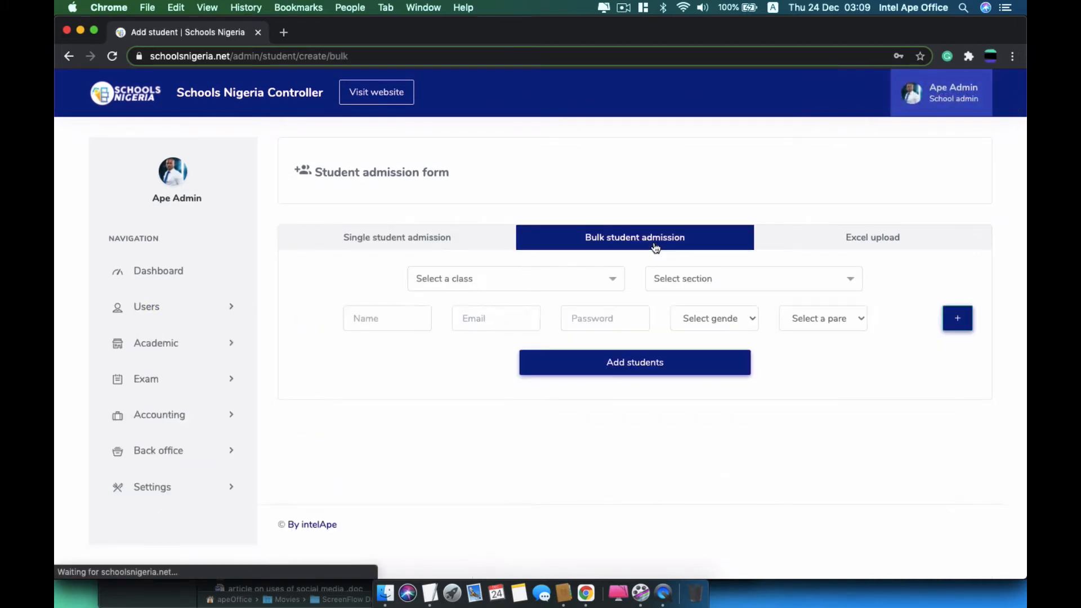
{"action": "left_click", "coordinate": [588, 277]}
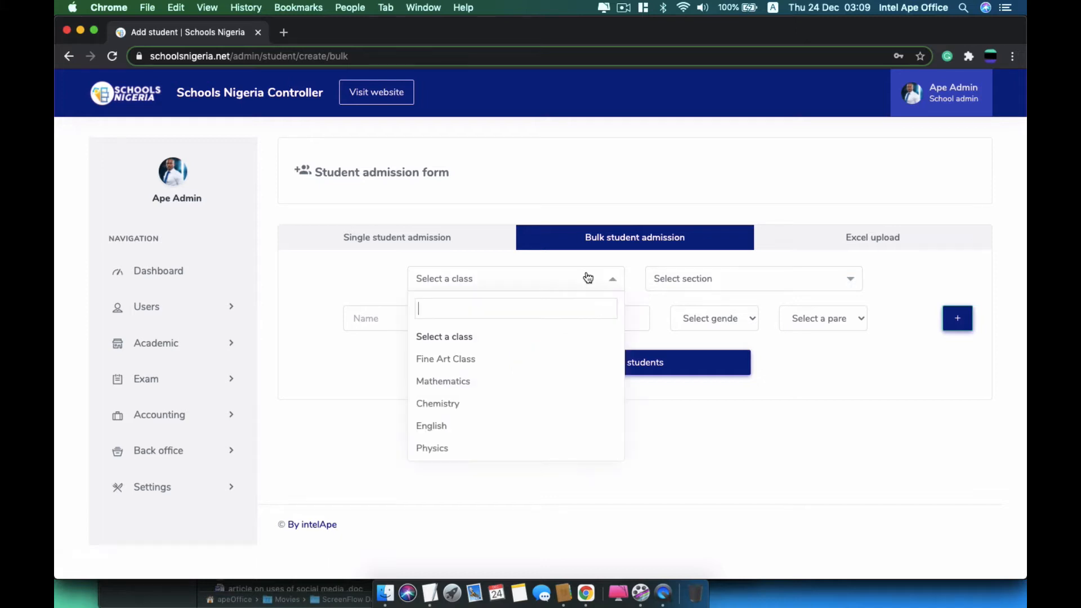
{"action": "left_click", "coordinate": [486, 381]}
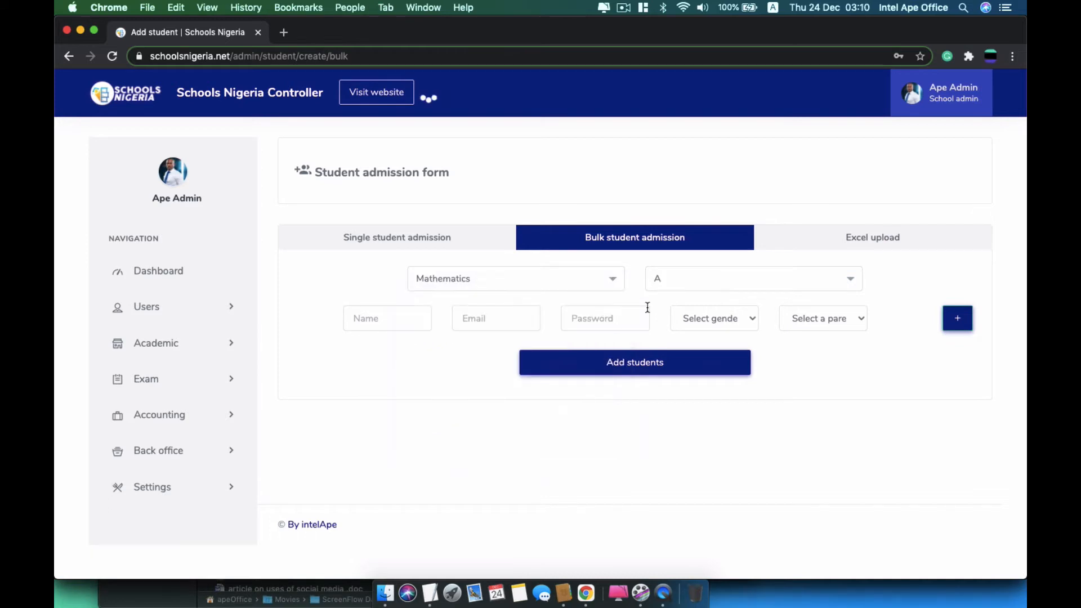
{"action": "left_click", "coordinate": [716, 282]}
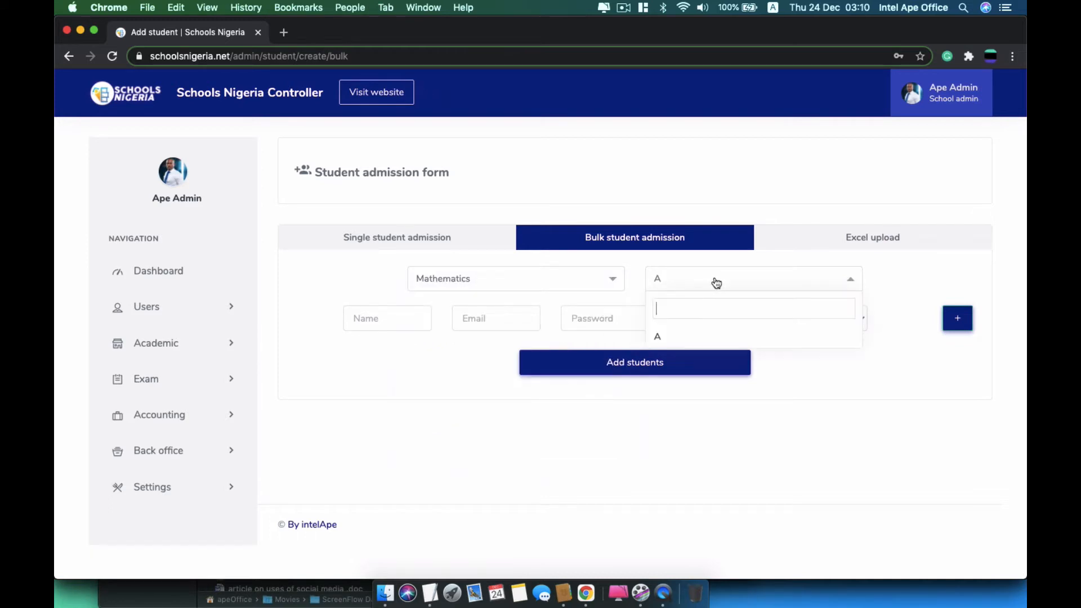
{"action": "left_click", "coordinate": [678, 342]}
Fill the first student row with a name, e-mail, password, Male gender and parent
{"action": "left_click", "coordinate": [380, 322]}
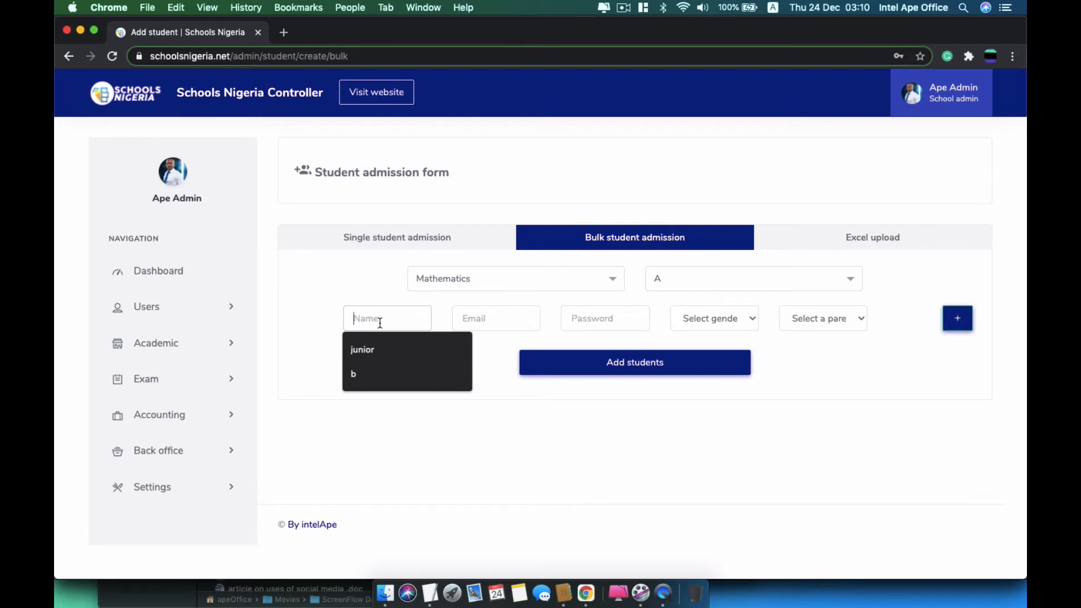
{"action": "type", "text": "ben"}
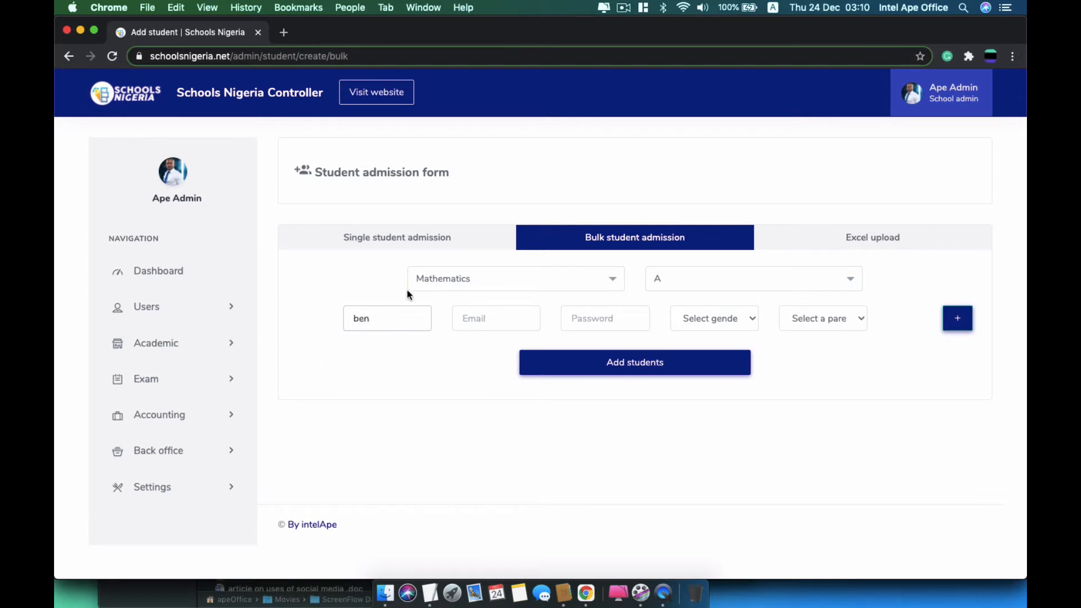
{"action": "key", "text": "Tab"}
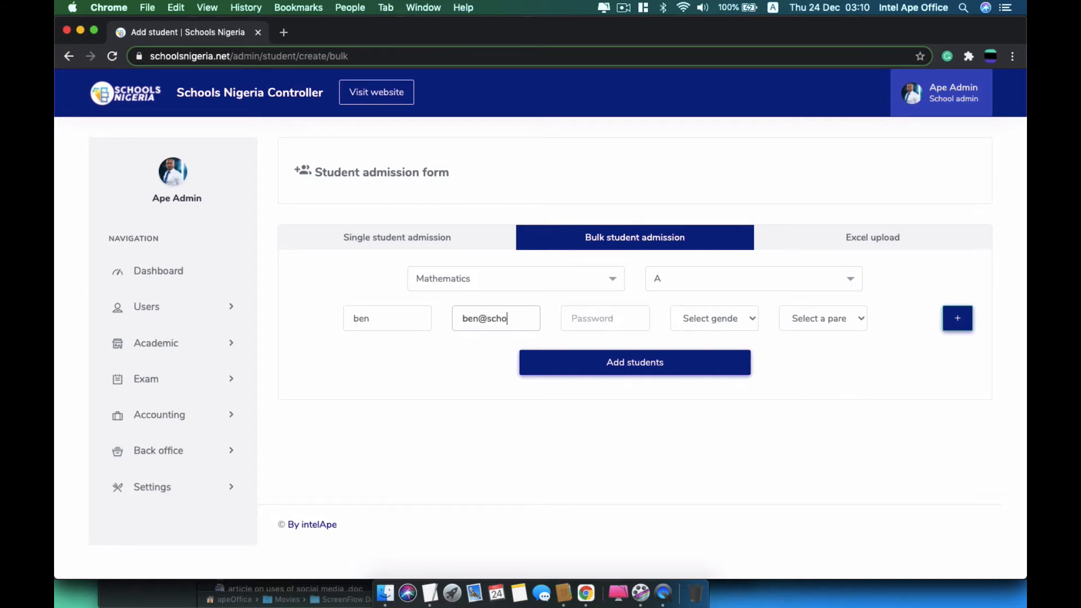
{"action": "key", "text": "Tab"}
{"action": "type", "text": "••••"}
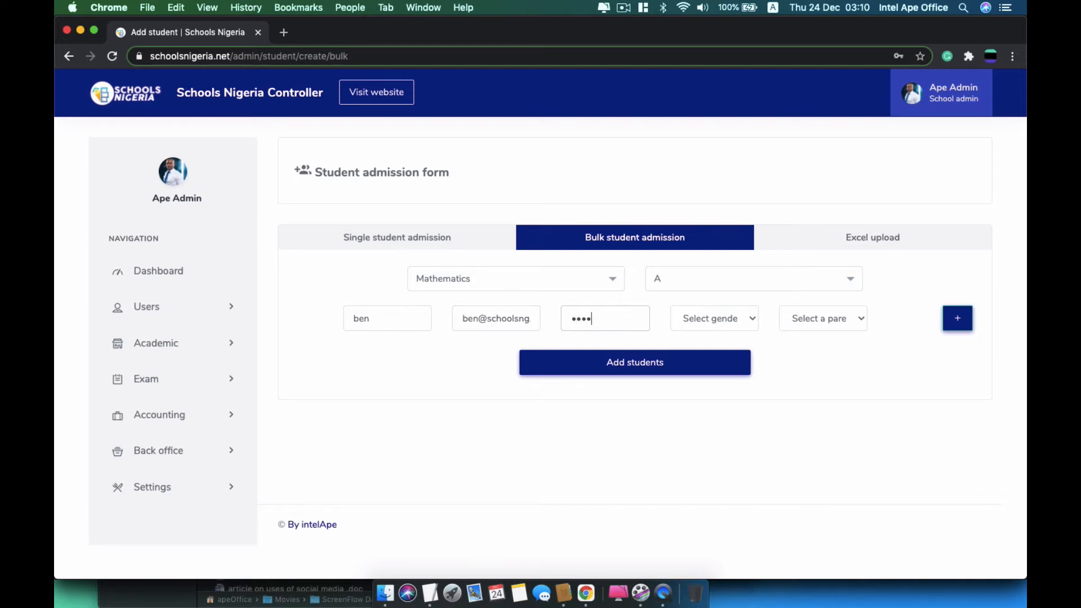
{"action": "key", "text": "Tab"}
{"action": "left_click", "coordinate": [678, 308]}
{"action": "left_click", "coordinate": [687, 336]}
{"action": "left_click", "coordinate": [826, 326]}
{"action": "left_click", "coordinate": [808, 344]}
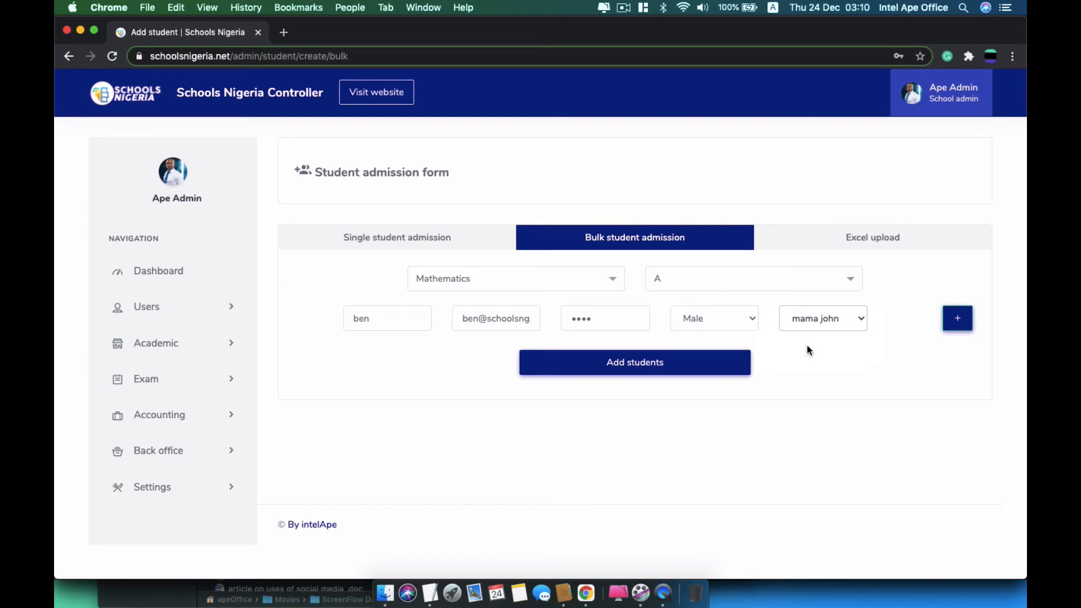
Add three more student rows and submit the bulk admission
{"action": "left_click", "coordinate": [959, 316]}
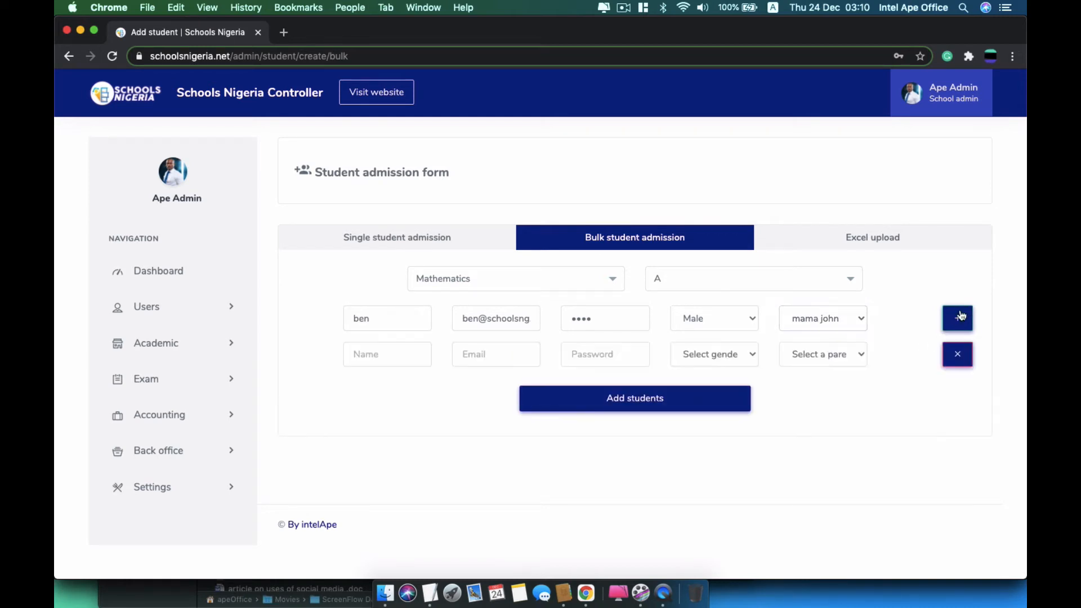
{"action": "left_click", "coordinate": [959, 317]}
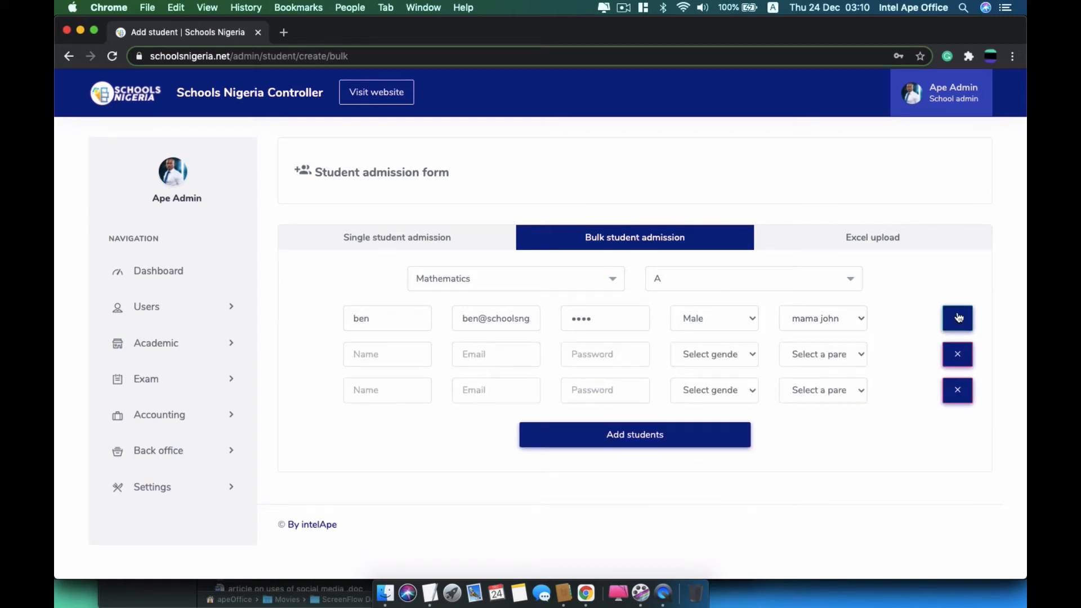
{"action": "left_click", "coordinate": [958, 316]}
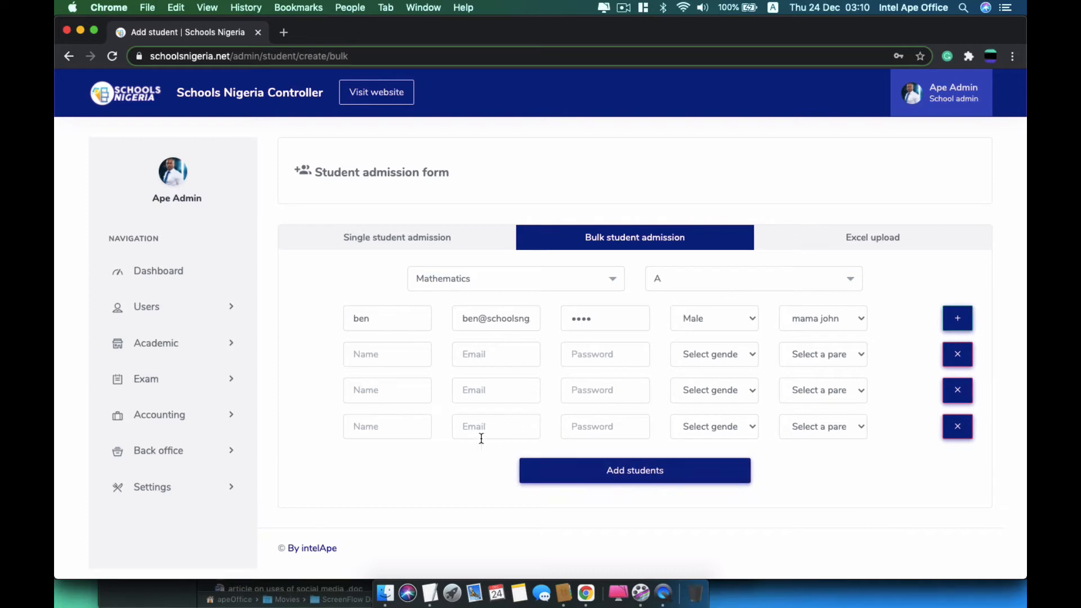
{"action": "left_click", "coordinate": [559, 476]}
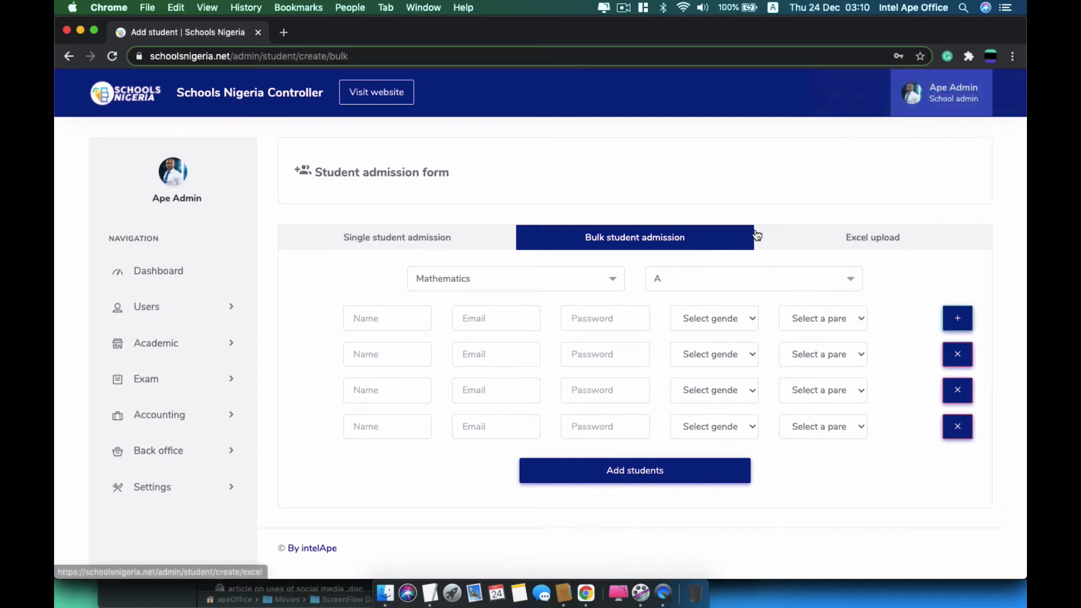
Switch to Excel upload, cancel the CSV file picker, and expand Users in the sidebar
{"action": "left_click", "coordinate": [836, 243]}
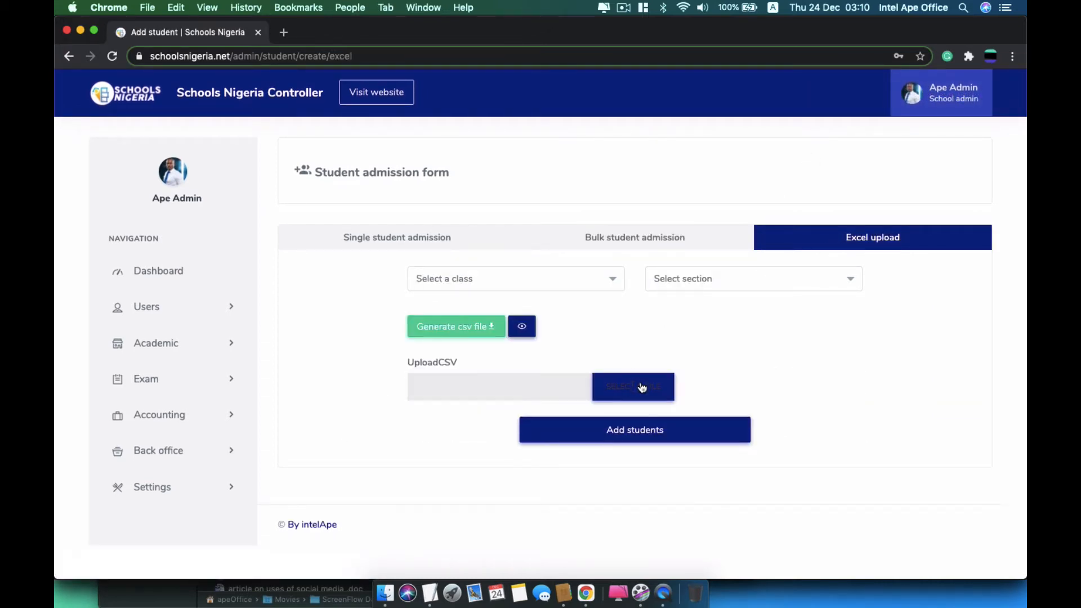
{"action": "left_click", "coordinate": [642, 388]}
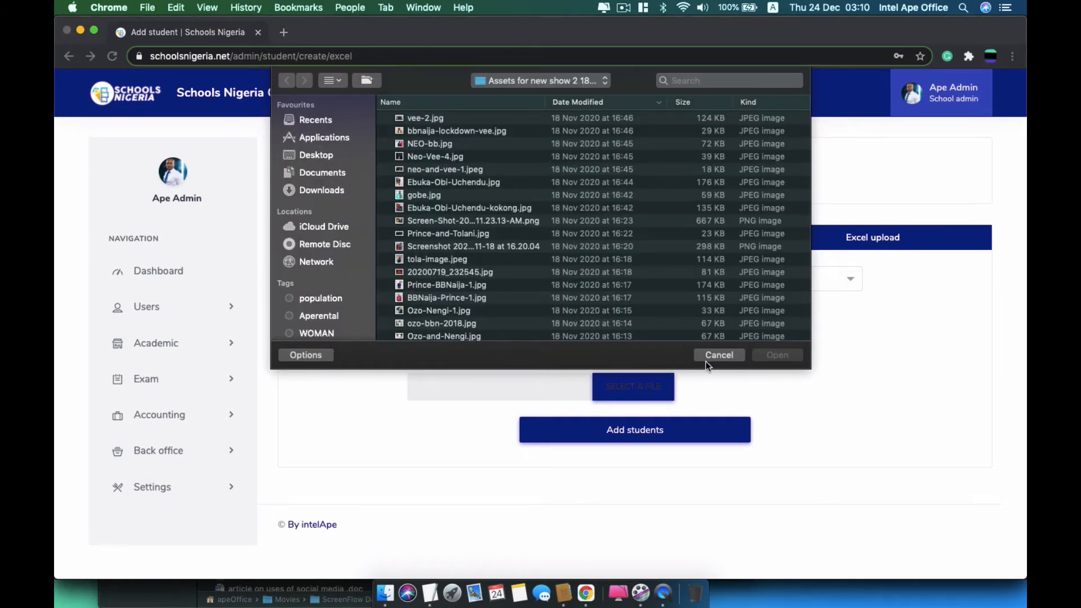
{"action": "left_click", "coordinate": [719, 355]}
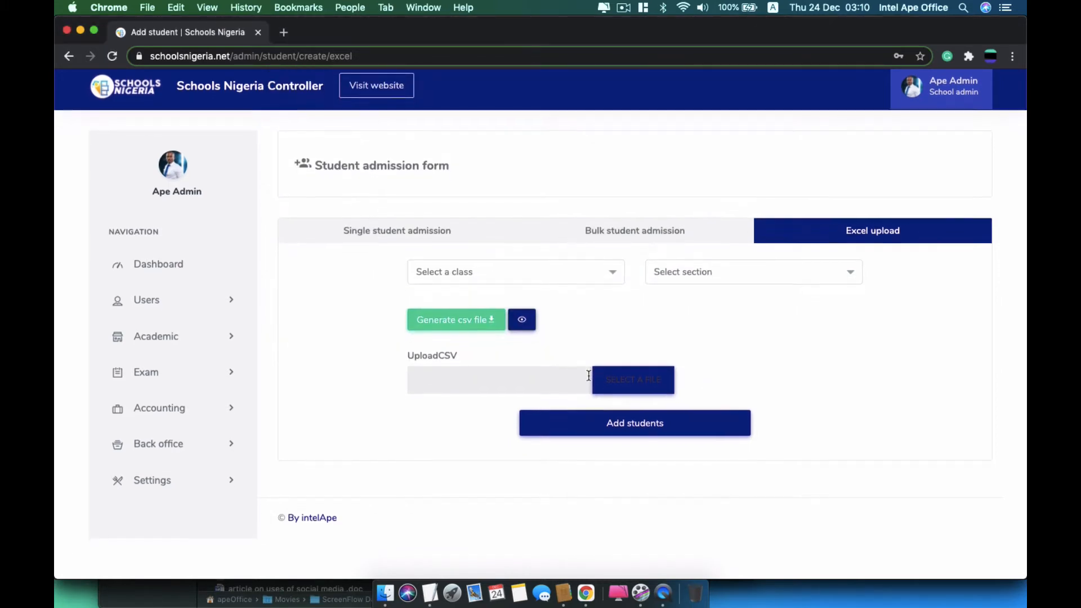
{"action": "left_click", "coordinate": [200, 308]}
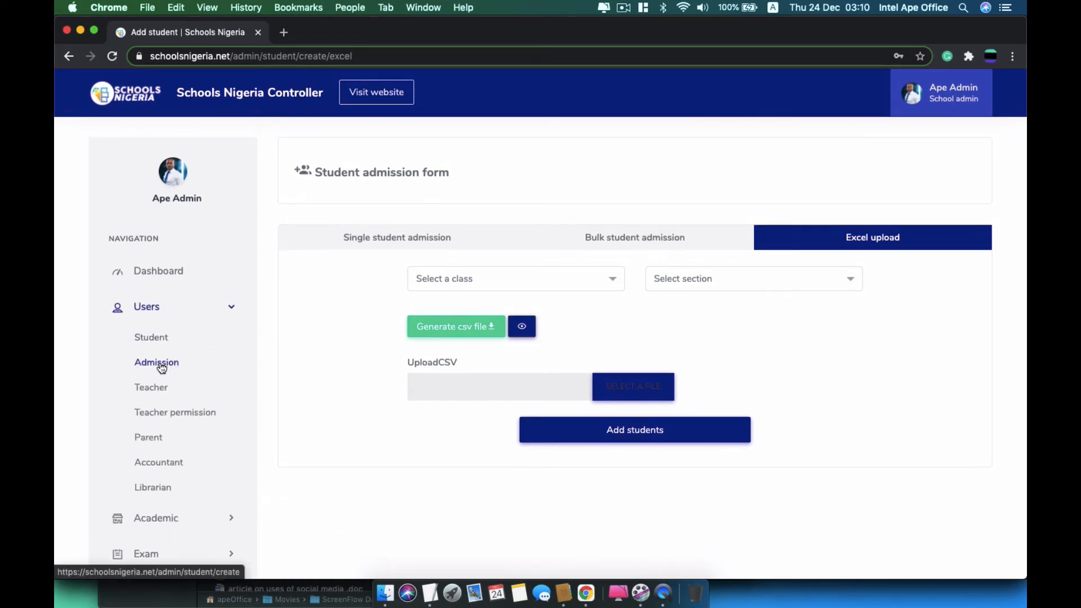
Open the Teachers list and the Create teacher panel, reviewing its fields
{"action": "left_click", "coordinate": [160, 391]}
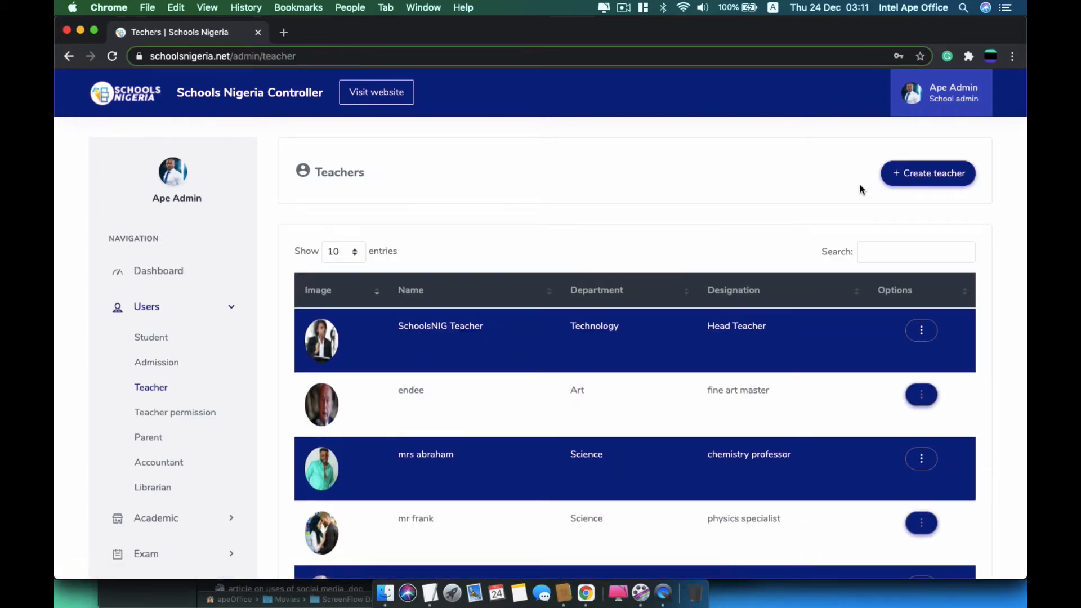
{"action": "left_click", "coordinate": [902, 175]}
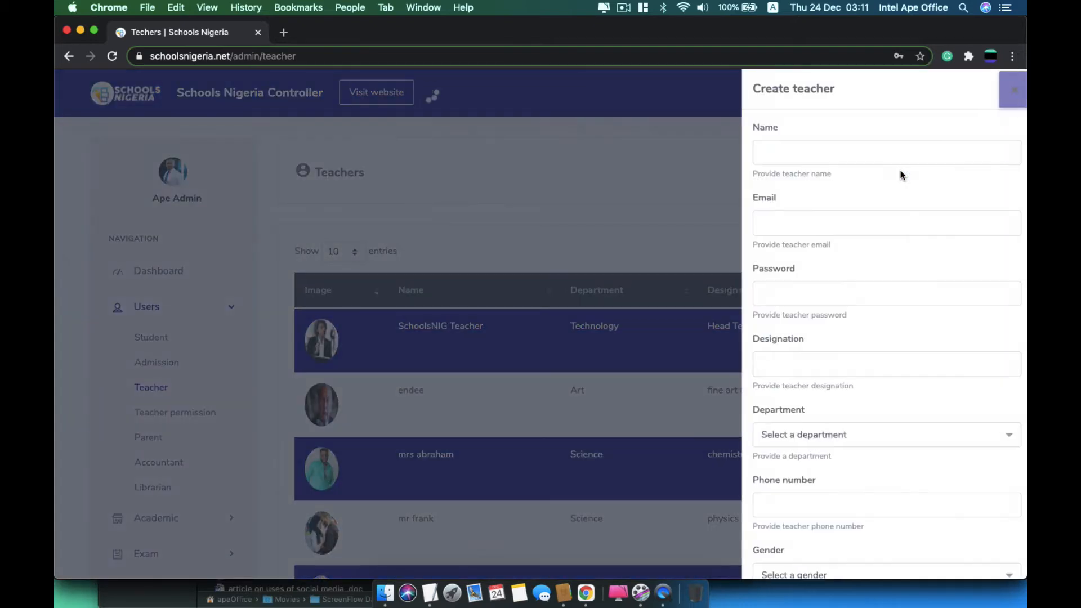
{"action": "left_click", "coordinate": [860, 152]}
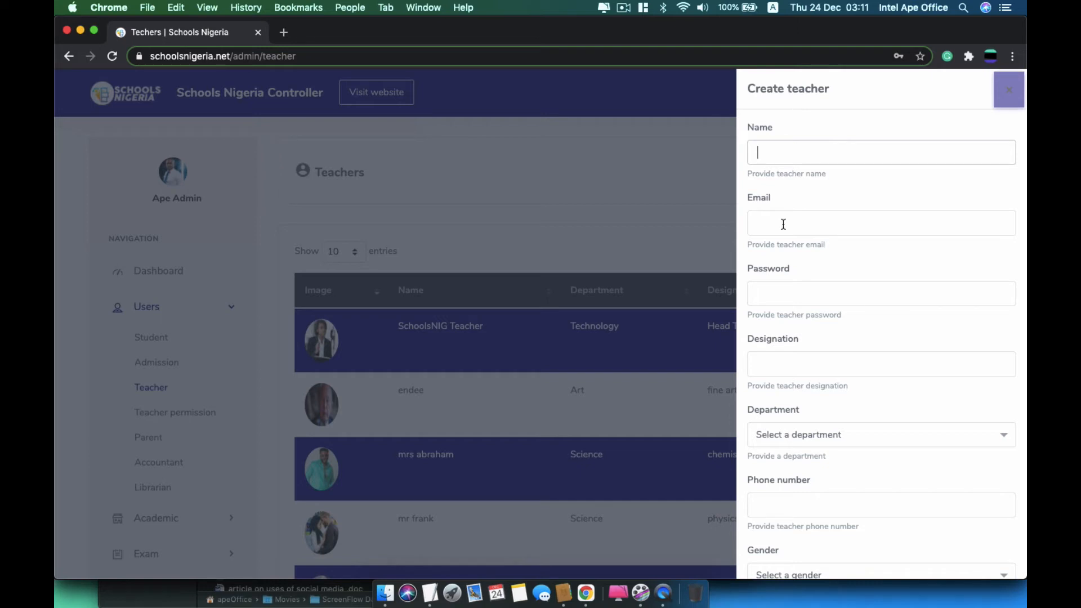
{"action": "scroll", "coordinate": [863, 448], "scroll_direction": "down", "scroll_amount": 3}
{"action": "scroll", "coordinate": [863, 448], "scroll_direction": "down", "scroll_amount": 5}
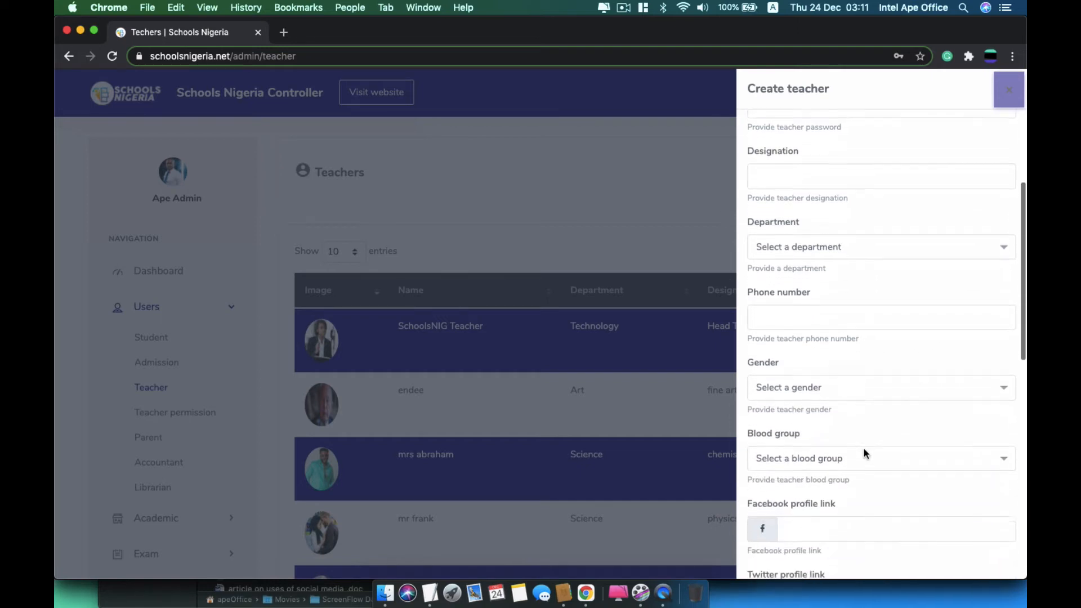
{"action": "scroll", "coordinate": [863, 448], "scroll_direction": "down", "scroll_amount": 3}
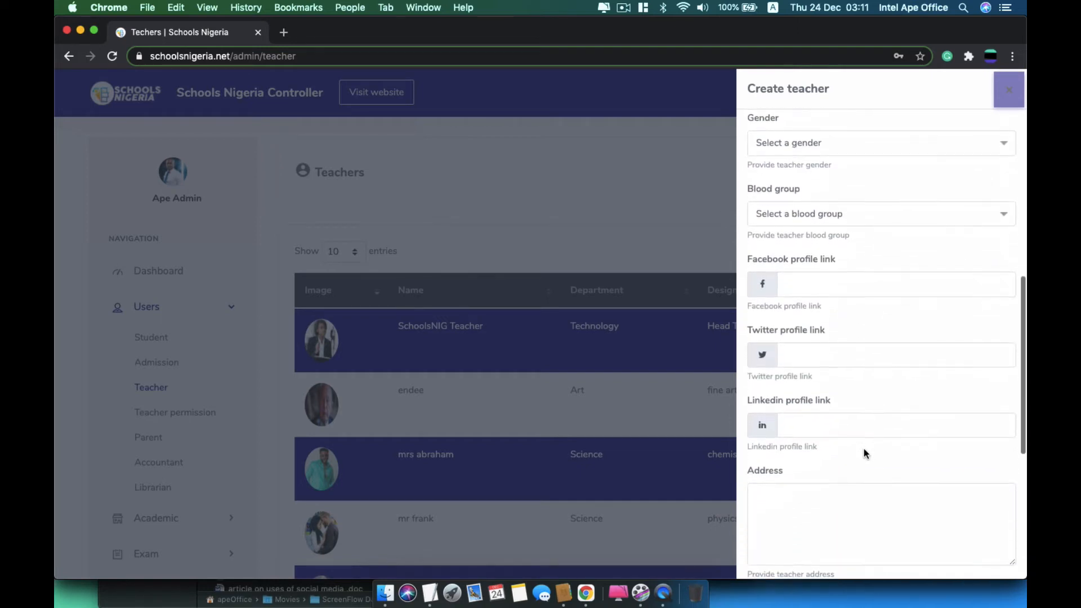
{"action": "scroll", "coordinate": [864, 448], "scroll_direction": "up", "scroll_amount": 1}
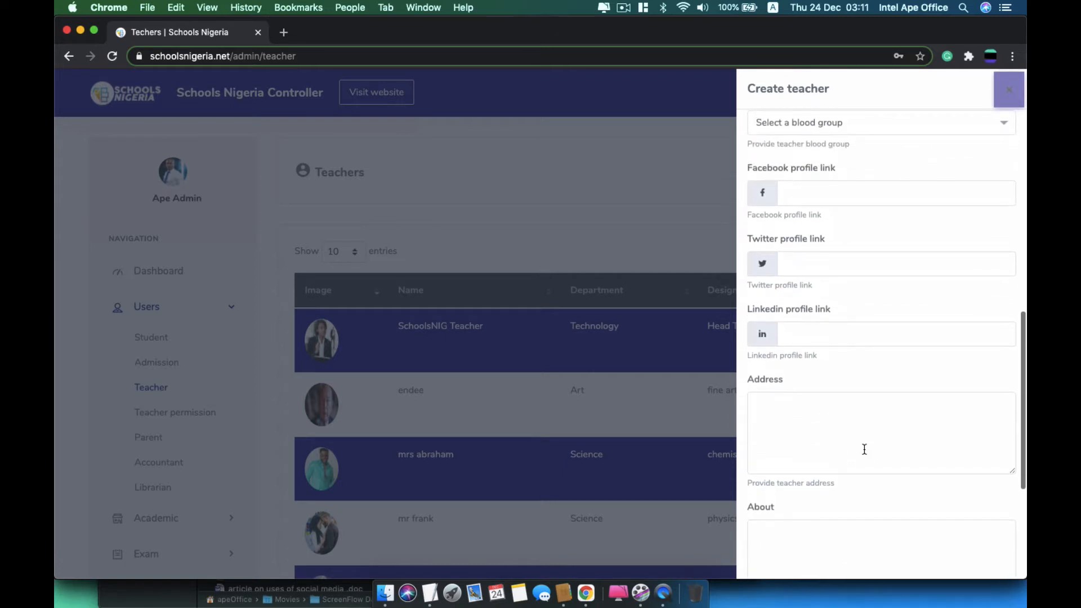
{"action": "scroll", "coordinate": [864, 448], "scroll_direction": "down", "scroll_amount": 1}
{"action": "scroll", "coordinate": [864, 449], "scroll_direction": "up", "scroll_amount": 10}
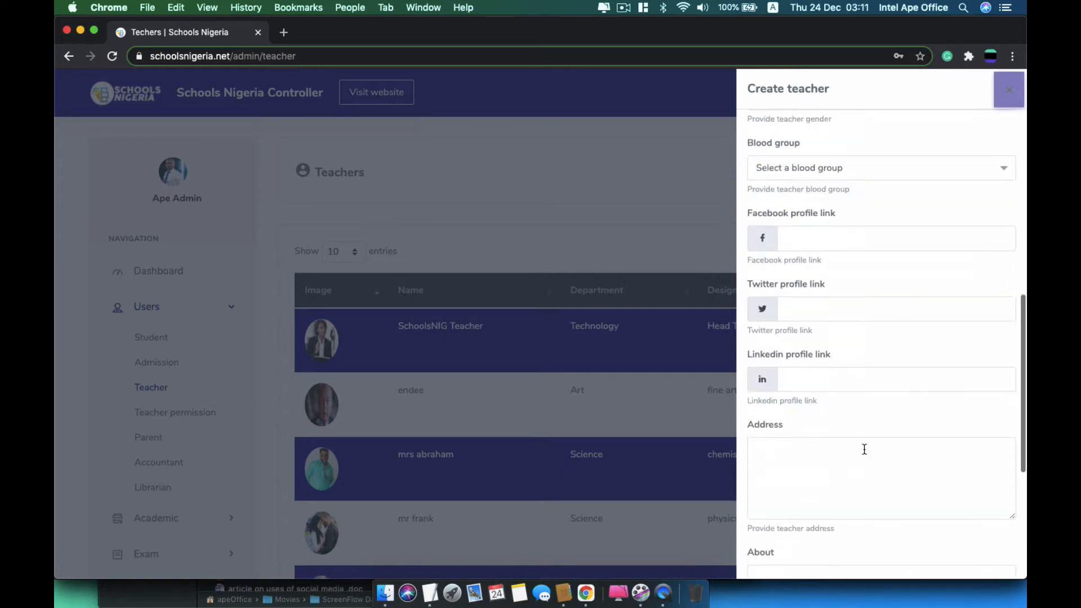
{"action": "left_click", "coordinate": [836, 149]}
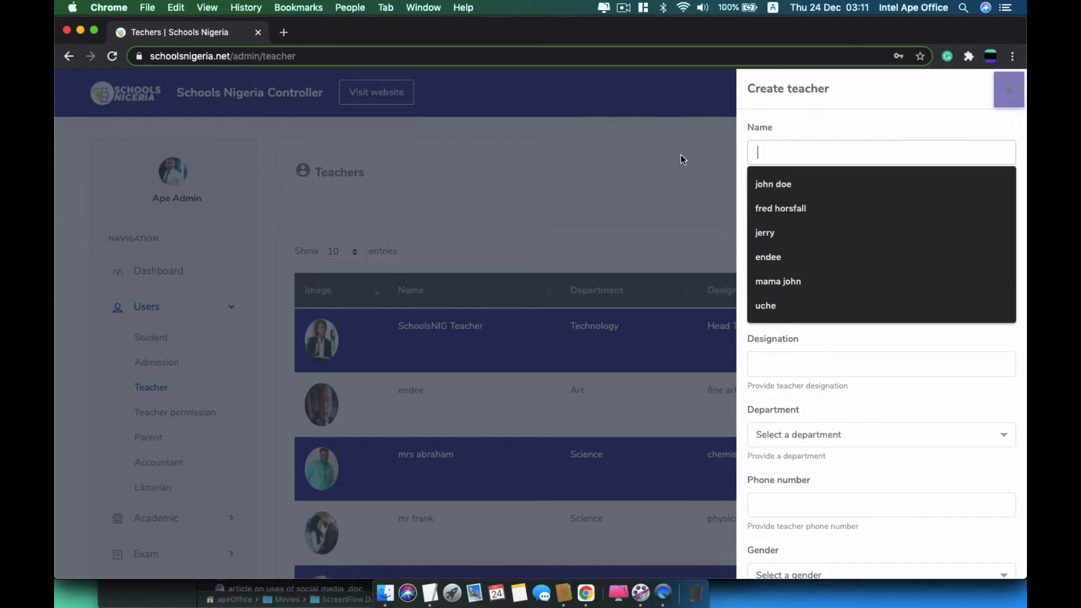
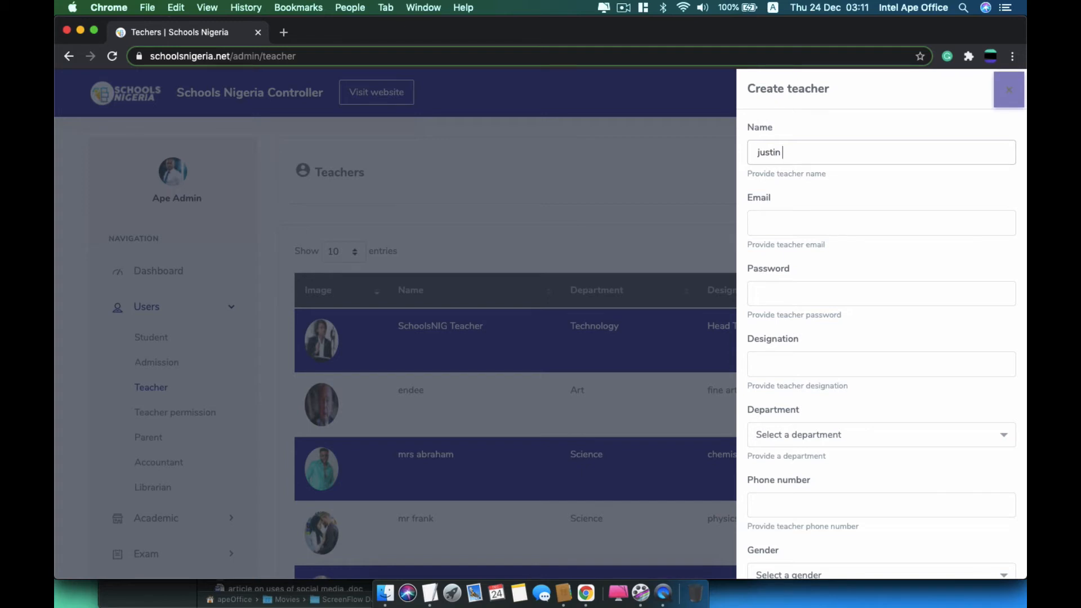
Enter the teacher's name, e-mail address and password
{"action": "left_click", "coordinate": [789, 228]}
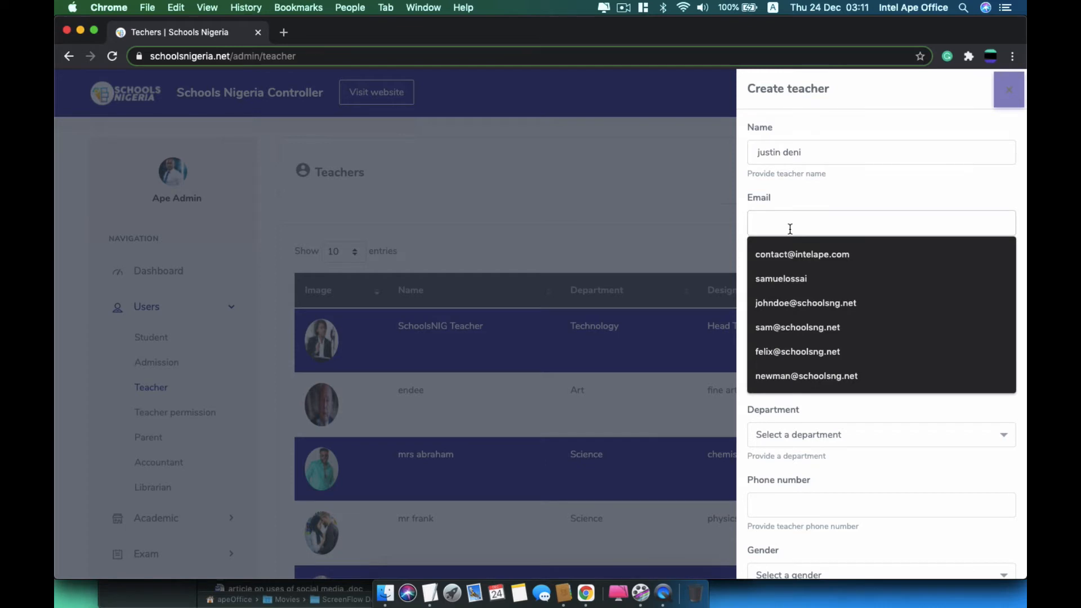
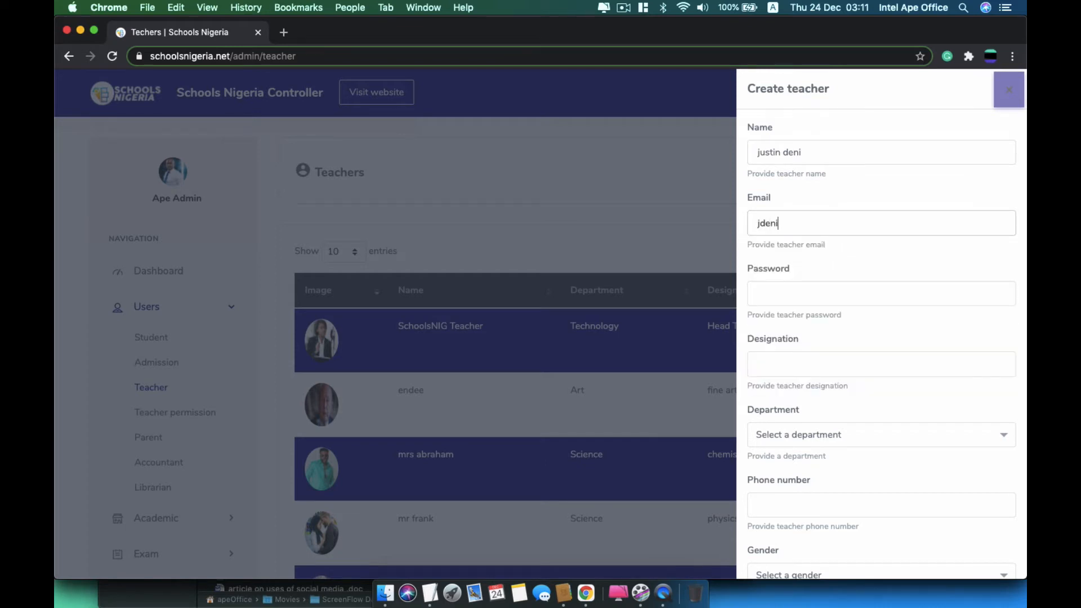
{"action": "key", "text": "Tab"}
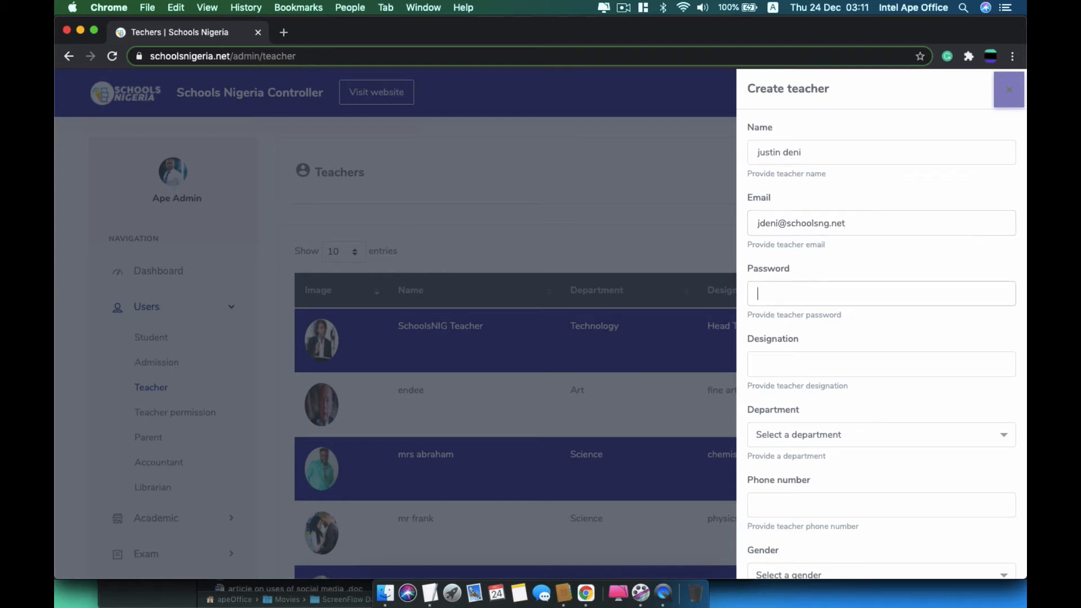
{"action": "type", "text": "****"}
Set designation to 'mathematics professor' and department to Science
{"action": "key", "text": "Tab"}
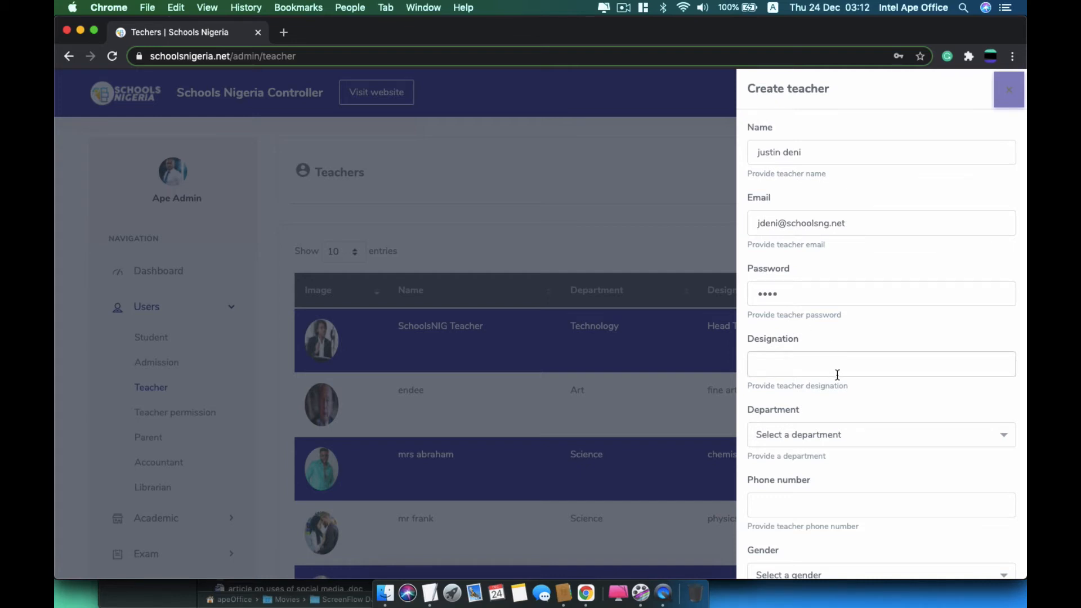
{"action": "type", "text": "ma"}
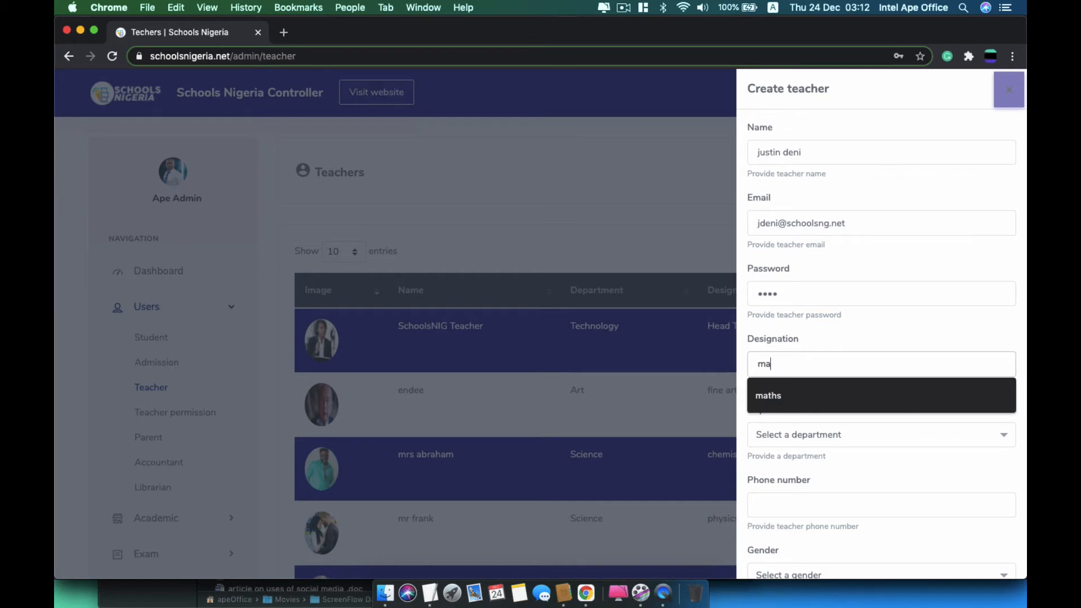
{"action": "type", "text": "themati"}
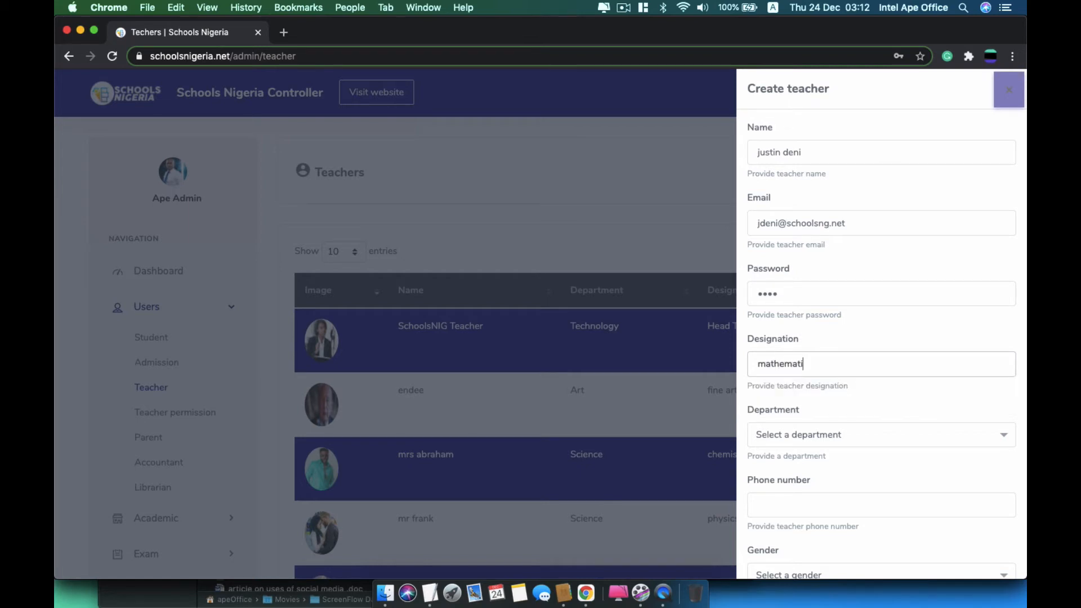
{"action": "type", "text": "cs professor"}
{"action": "left_click", "coordinate": [829, 440]}
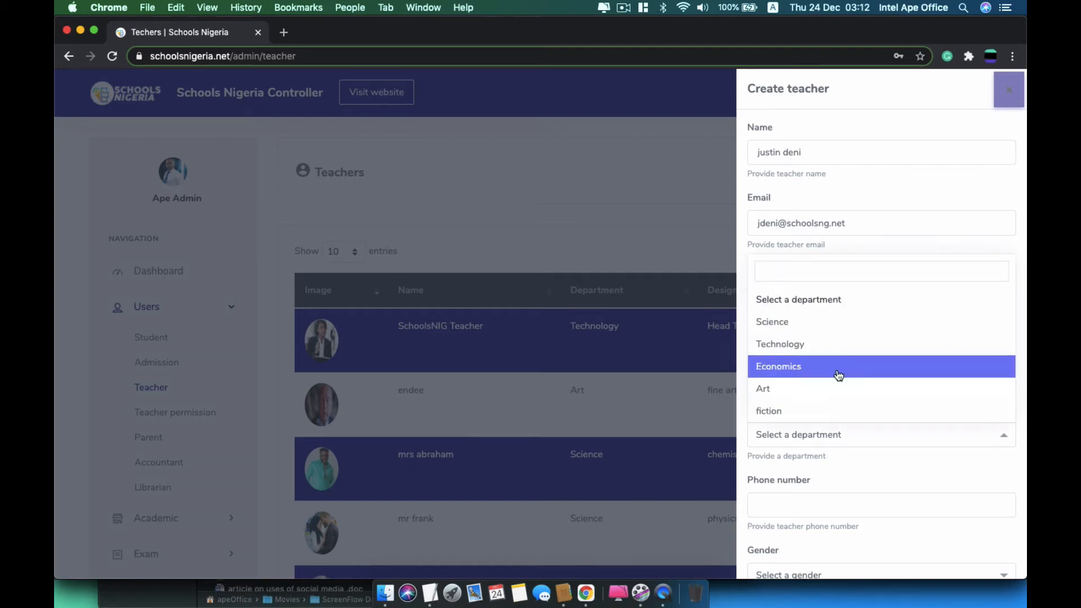
{"action": "left_click", "coordinate": [854, 318]}
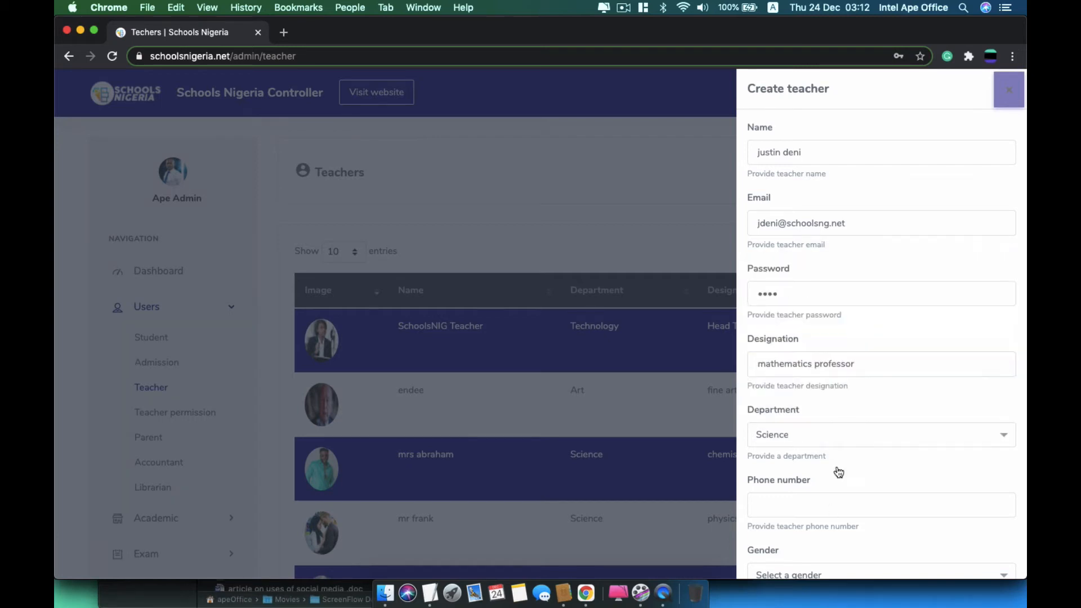
{"action": "scroll", "coordinate": [833, 361], "scroll_direction": "down", "scroll_amount": 5}
Fill the saved phone number, set gender to Male and blood group to B-
{"action": "left_click", "coordinate": [846, 315]}
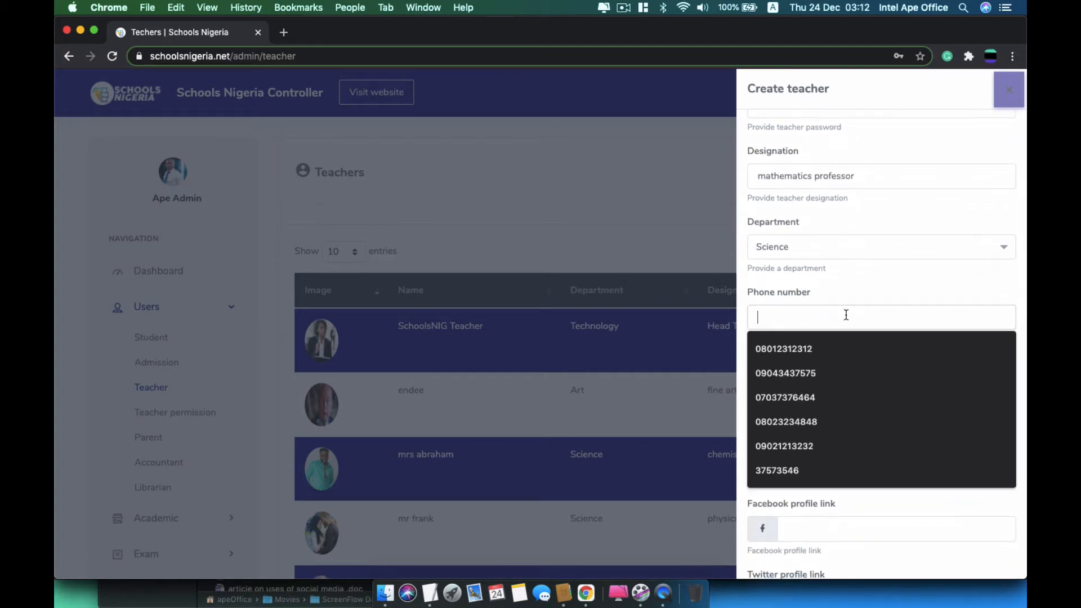
{"action": "left_click", "coordinate": [811, 423]}
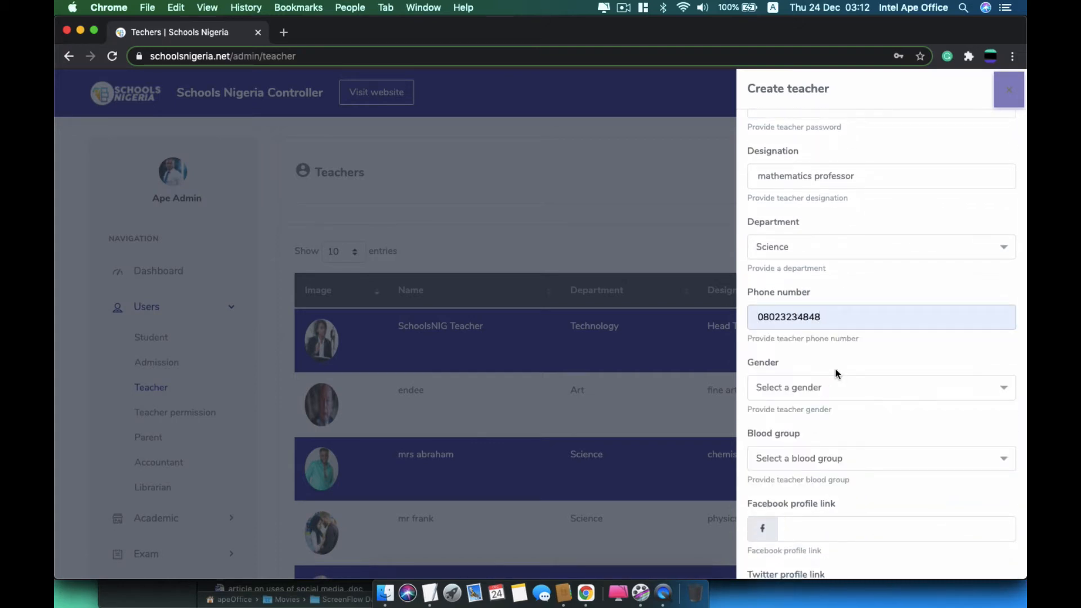
{"action": "left_click", "coordinate": [838, 394]}
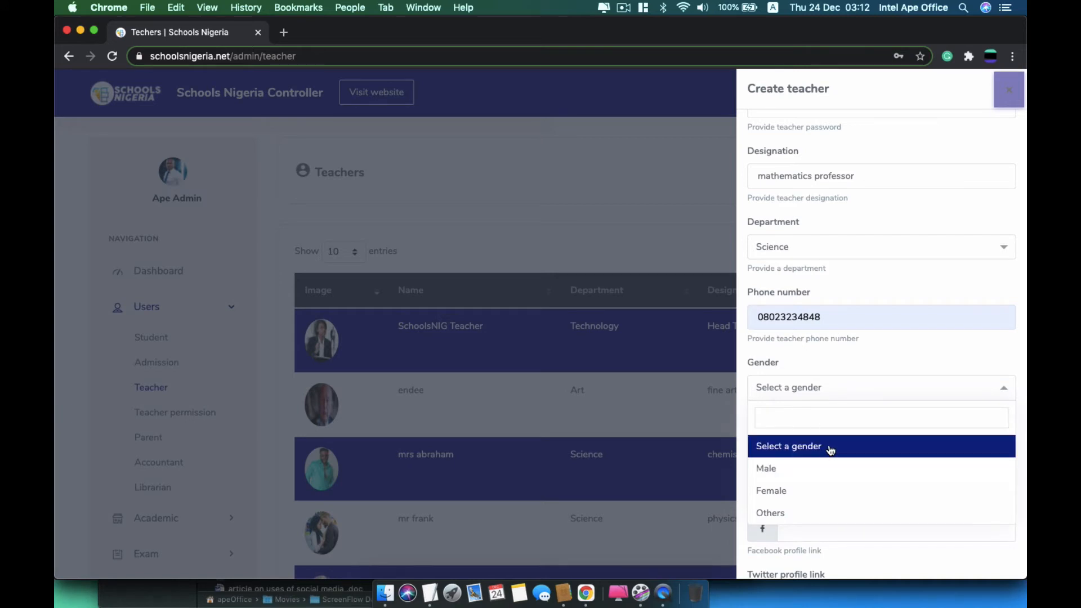
{"action": "left_click", "coordinate": [811, 474]}
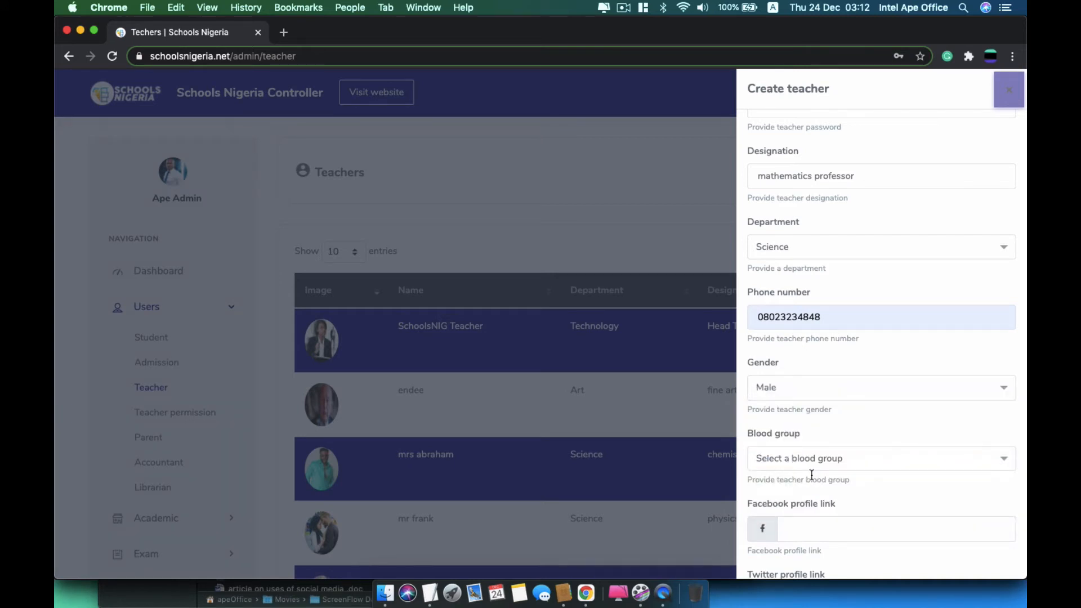
{"action": "scroll", "coordinate": [811, 474], "scroll_direction": "down", "scroll_amount": 3}
{"action": "left_click", "coordinate": [825, 292]}
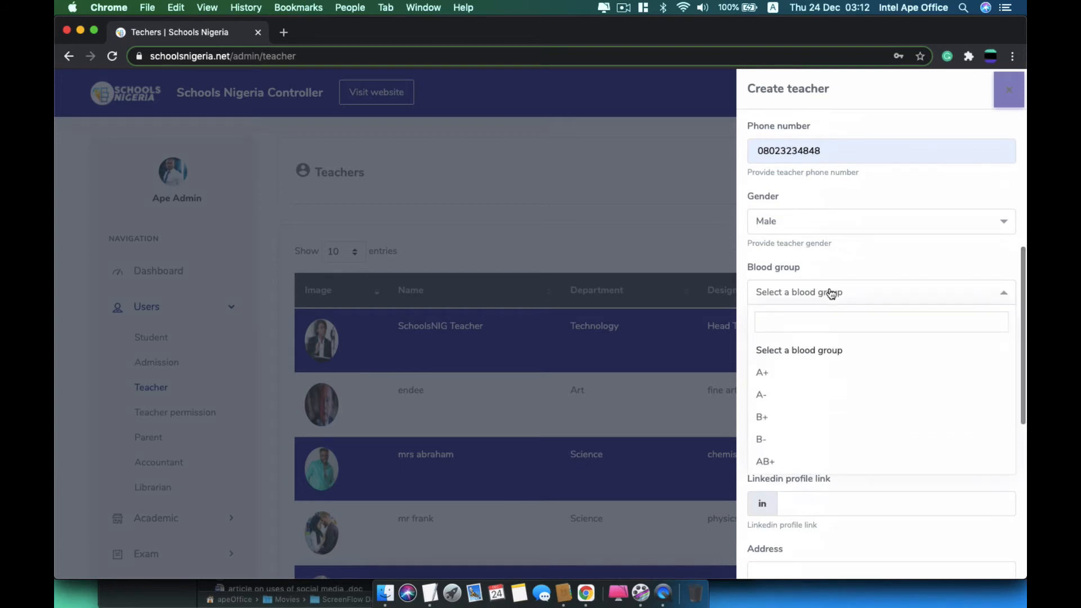
{"action": "left_click", "coordinate": [829, 439]}
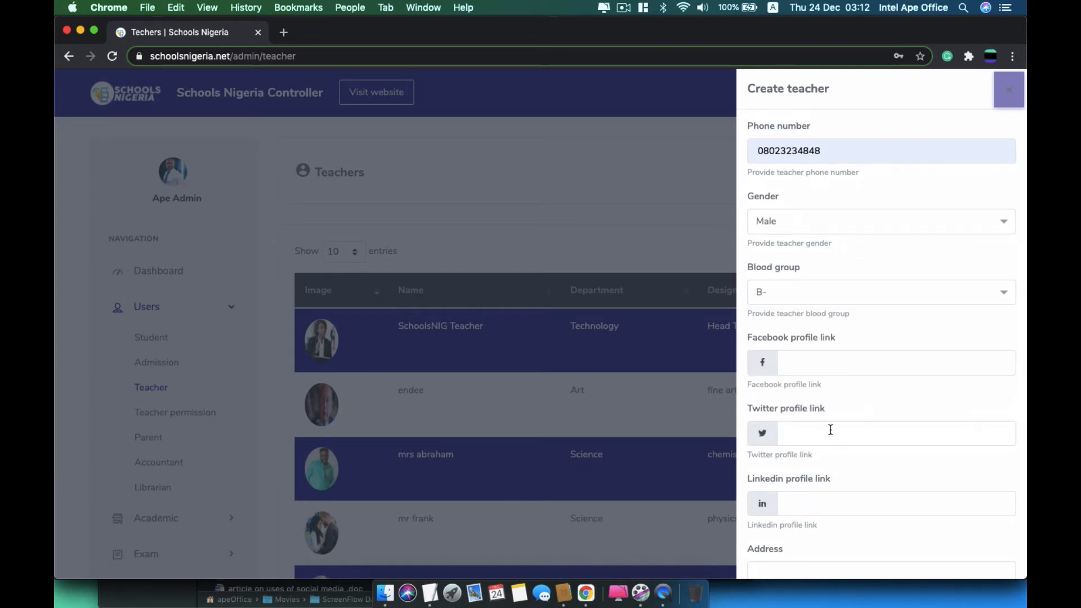
Enter the teacher's home address in the Address box
{"action": "scroll", "coordinate": [830, 429], "scroll_direction": "down", "scroll_amount": 2}
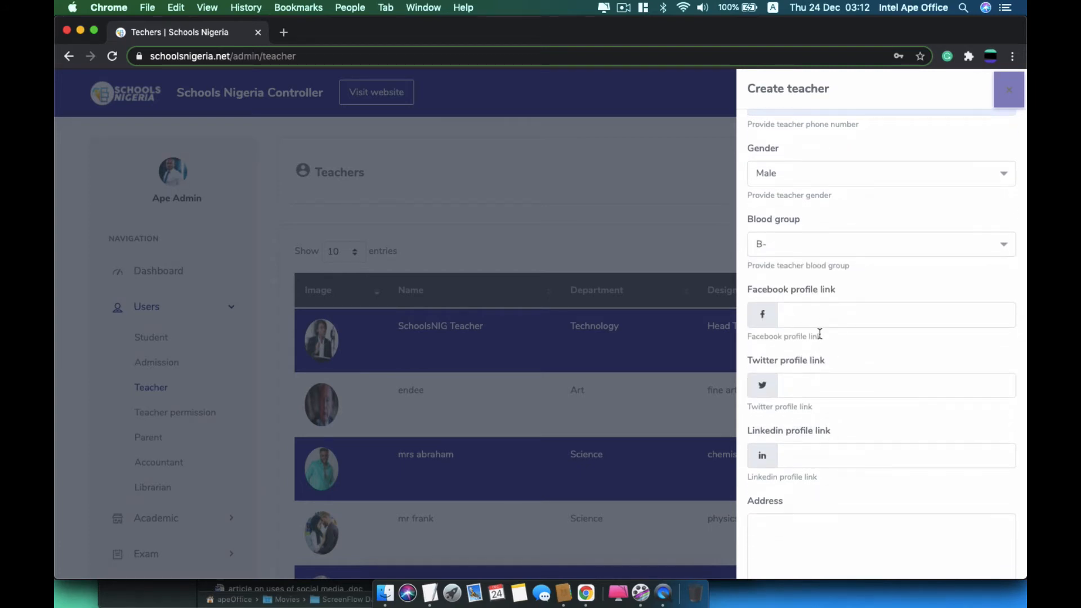
{"action": "scroll", "coordinate": [811, 501], "scroll_direction": "down", "scroll_amount": 3}
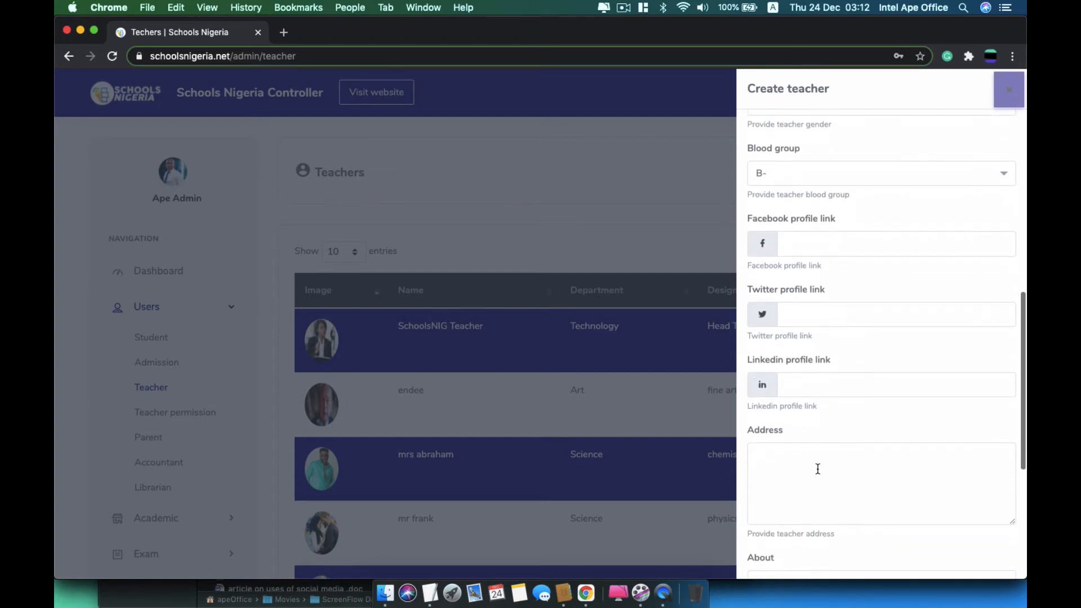
{"action": "scroll", "coordinate": [817, 469], "scroll_direction": "down", "scroll_amount": 2}
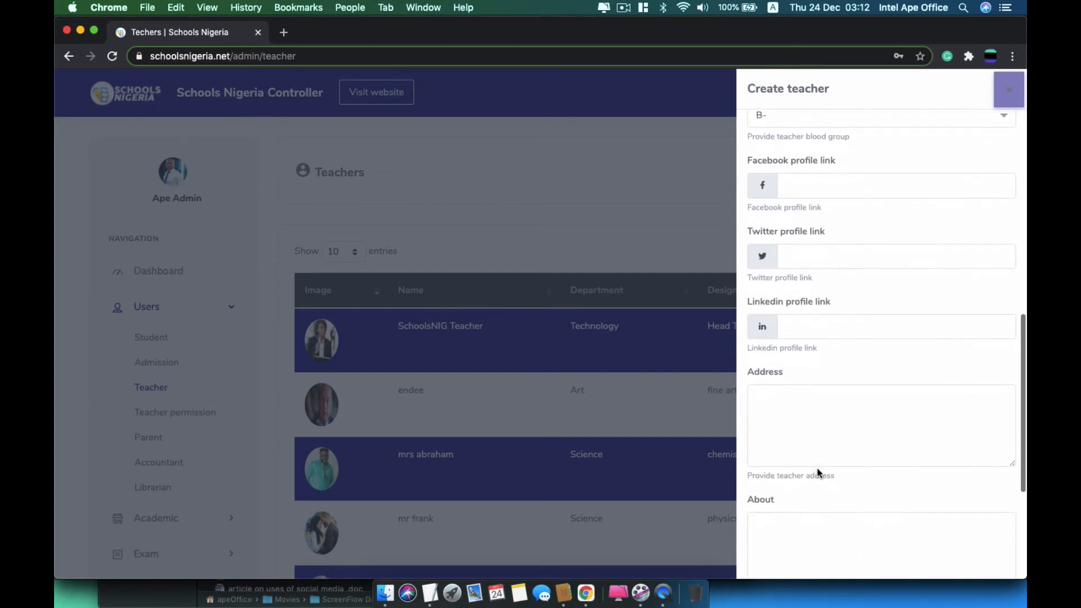
{"action": "scroll", "coordinate": [818, 473], "scroll_direction": "down", "scroll_amount": 5}
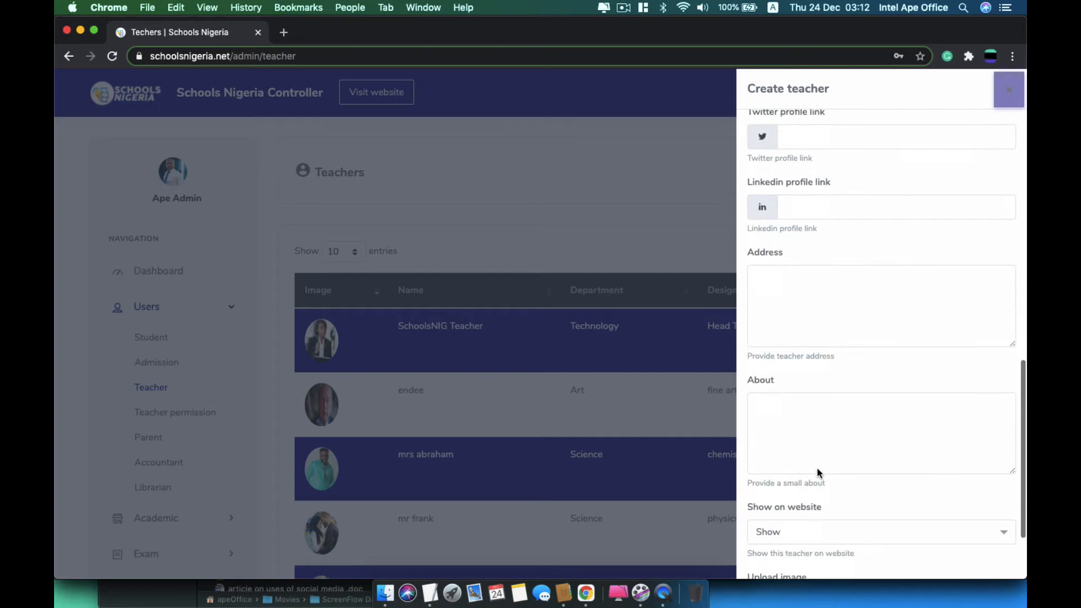
{"action": "left_click", "coordinate": [807, 276]}
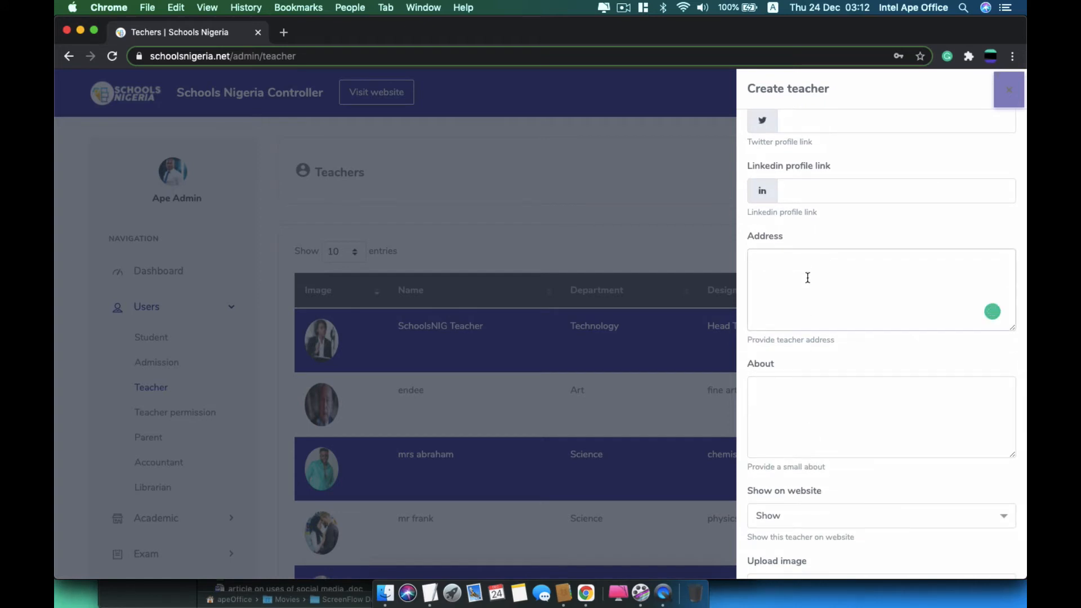
{"action": "type", "text": "deni street, lagos"}
{"action": "scroll", "coordinate": [806, 380], "scroll_direction": "up", "scroll_amount": 12}
{"action": "scroll", "coordinate": [806, 380], "scroll_direction": "down", "scroll_amount": 10}
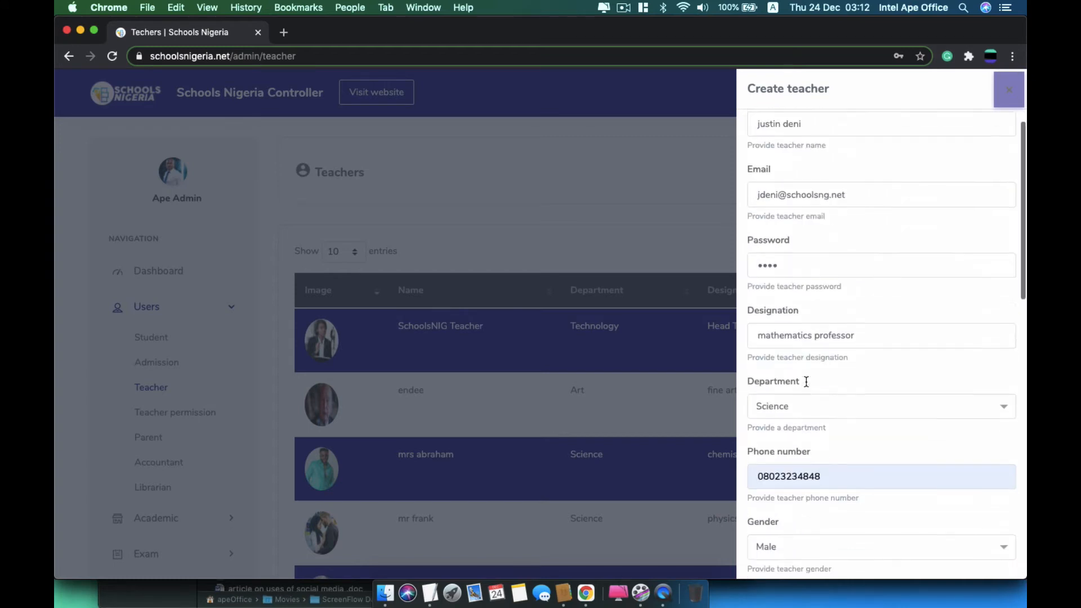
{"action": "scroll", "coordinate": [806, 381], "scroll_direction": "down", "scroll_amount": 3}
Keep the teacher on Show for the website and set About to 'he is a seasoned professional'
{"action": "left_click", "coordinate": [810, 344]}
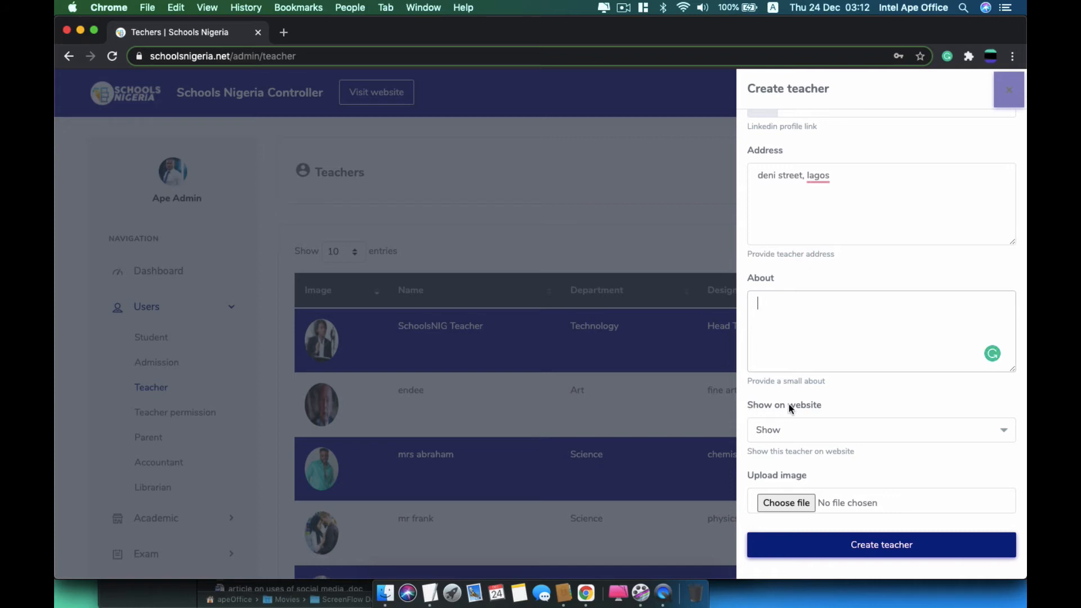
{"action": "left_click", "coordinate": [799, 425]}
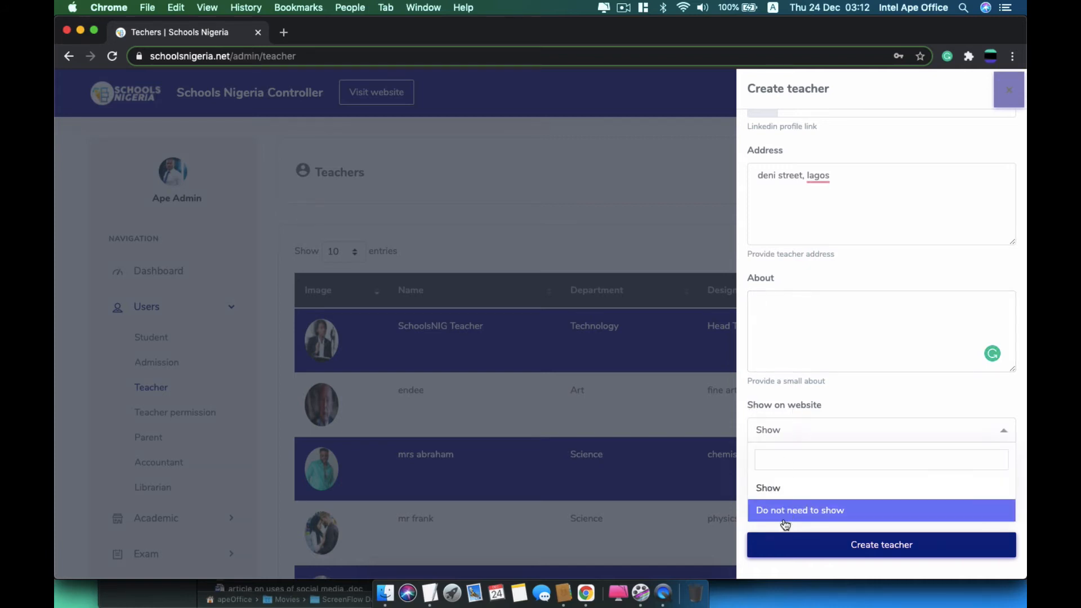
{"action": "left_click", "coordinate": [798, 488]}
{"action": "left_click", "coordinate": [824, 336]}
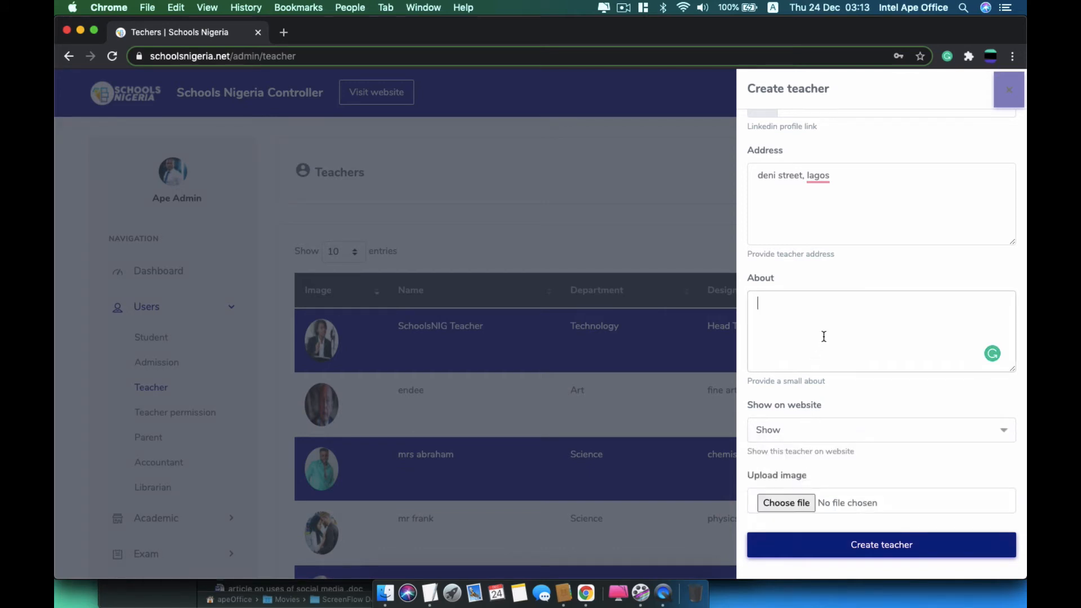
{"action": "type", "text": "hes"}
{"action": "key", "text": "BackSpace"}
{"action": "type", "text": "is a seasoned professional"}
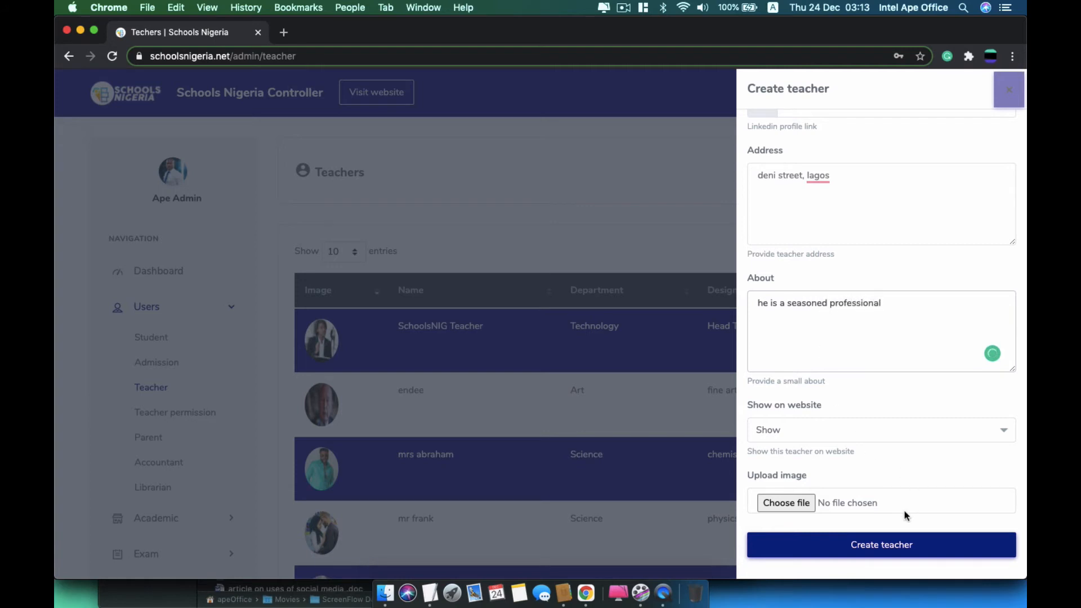
{"action": "left_click", "coordinate": [785, 502]}
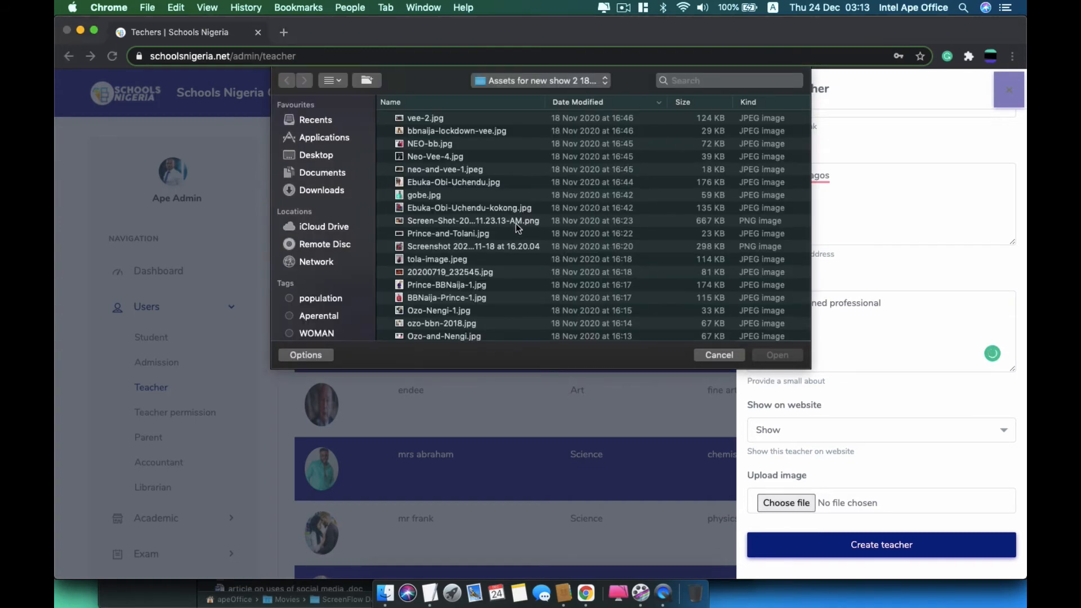
Attach the teacher's profile photo and create the new Science teacher record
{"action": "double_click", "coordinate": [446, 285]}
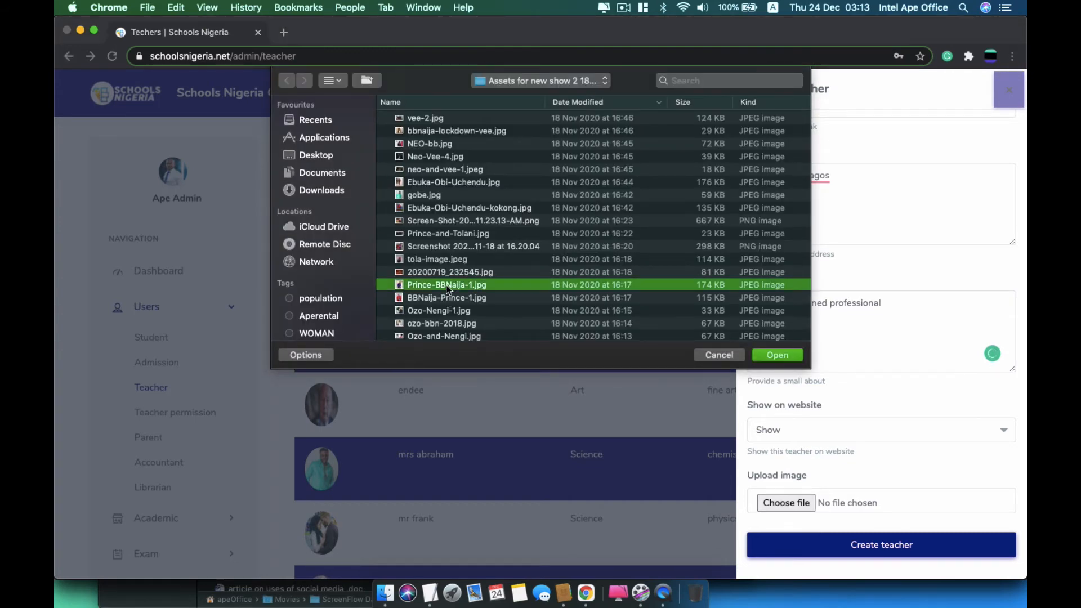
{"action": "left_click", "coordinate": [863, 555]}
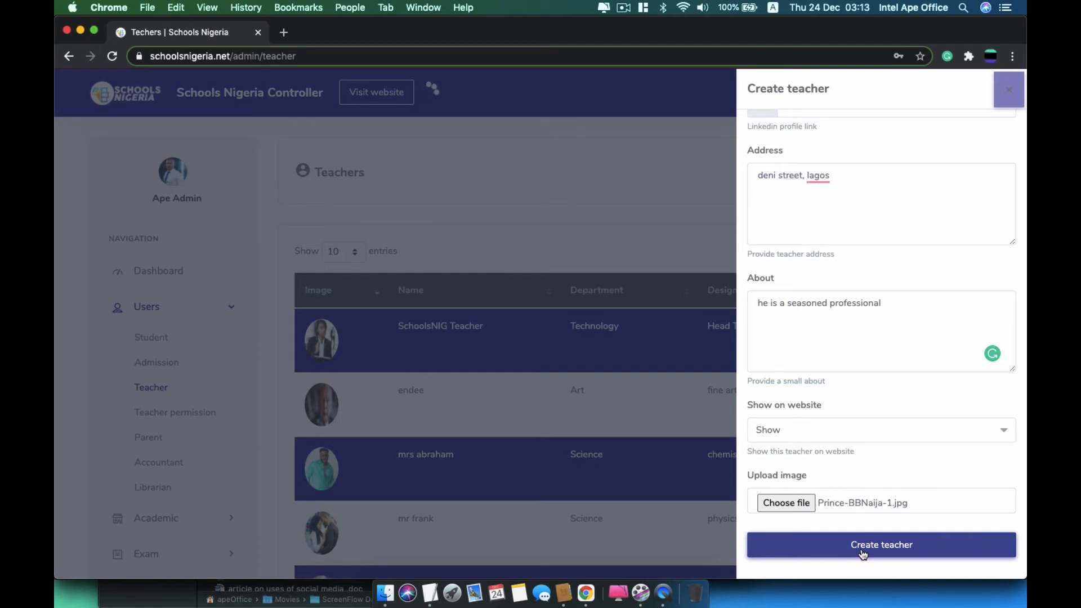
{"action": "scroll", "coordinate": [708, 359], "scroll_direction": "down", "scroll_amount": 5}
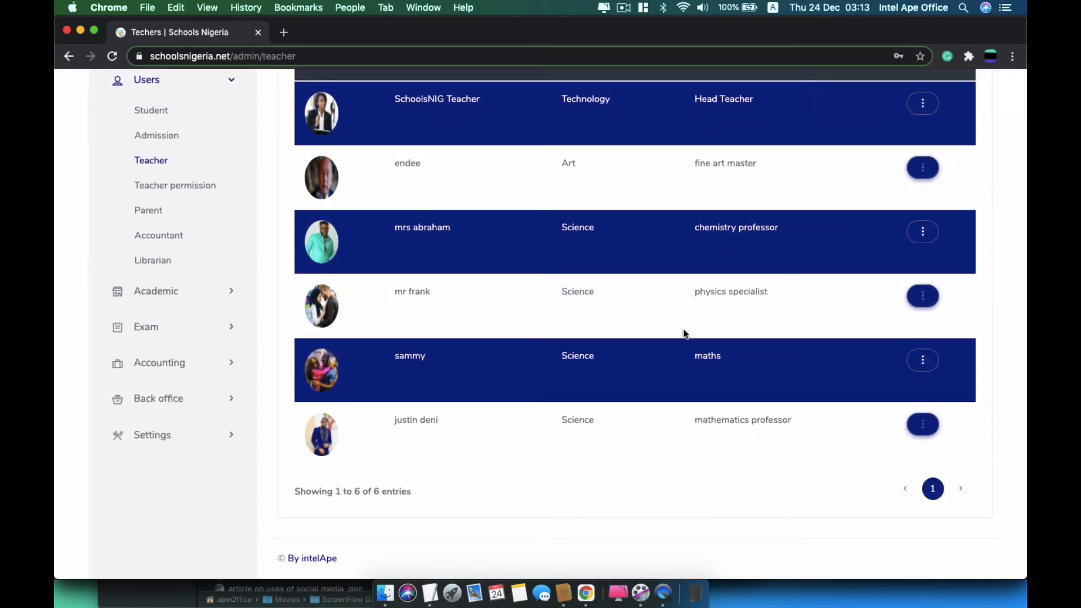
{"action": "scroll", "coordinate": [684, 329], "scroll_direction": "up", "scroll_amount": 5}
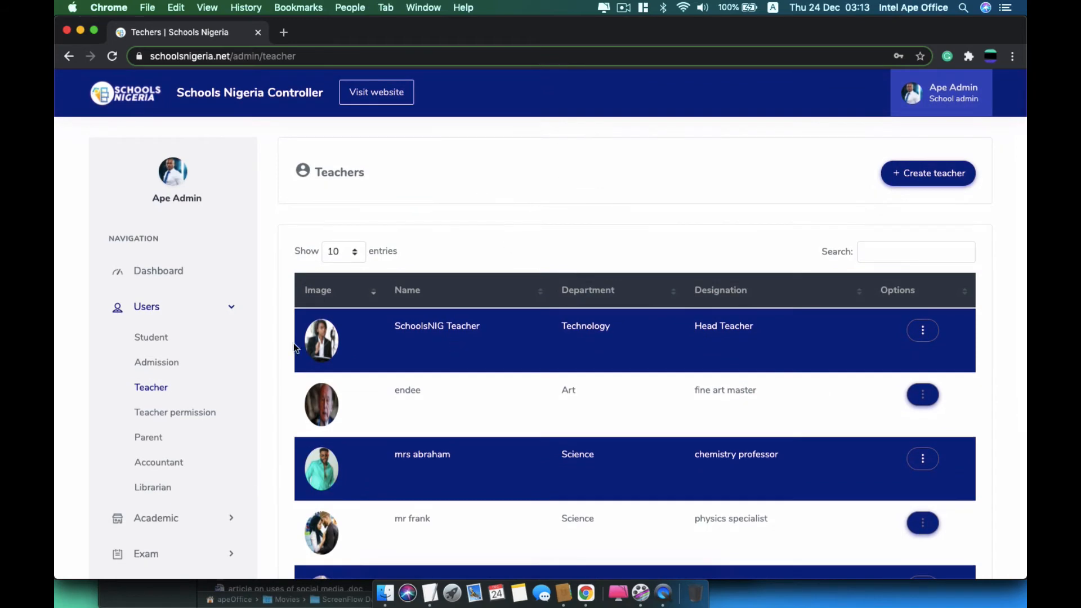
{"action": "left_click", "coordinate": [185, 417]}
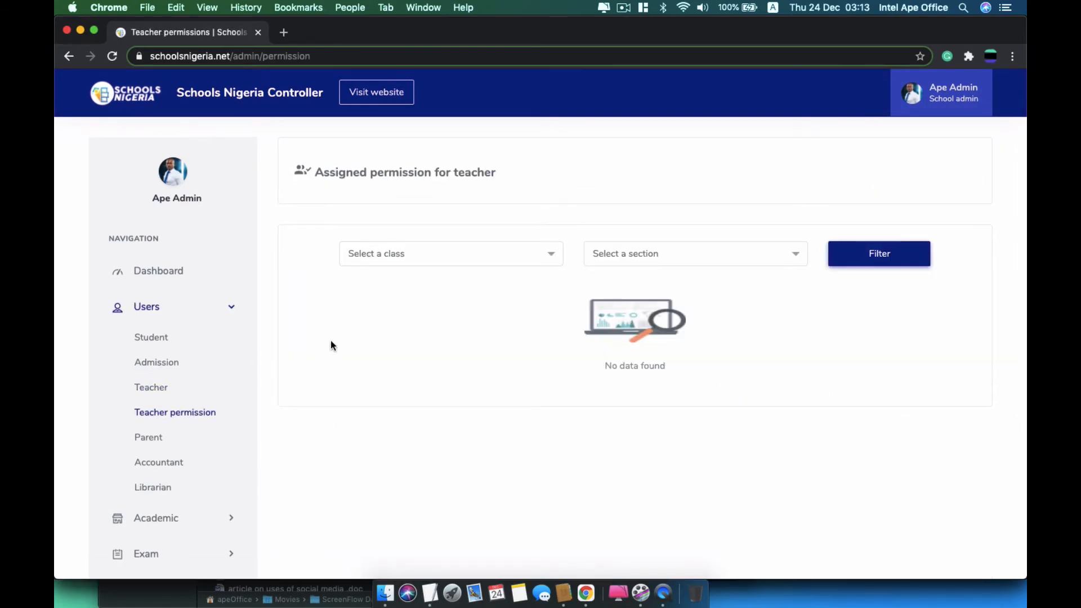
Filter teacher permissions to the Mathematics class, section A
{"action": "left_click", "coordinate": [428, 263]}
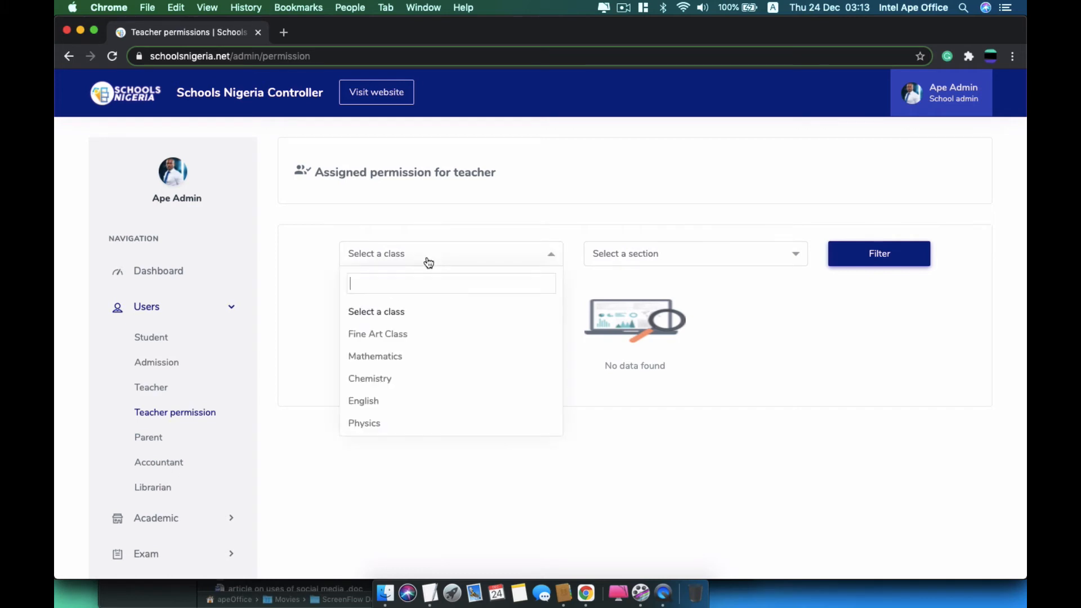
{"action": "left_click", "coordinate": [376, 357]}
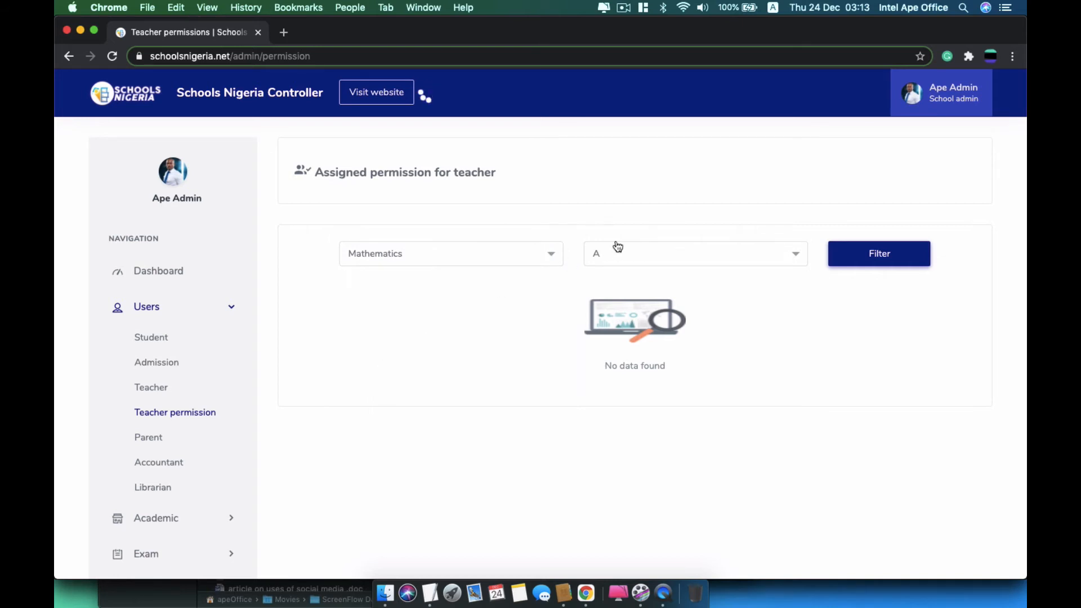
{"action": "left_click", "coordinate": [839, 257]}
{"action": "scroll", "coordinate": [562, 424], "scroll_direction": "down", "scroll_amount": 3}
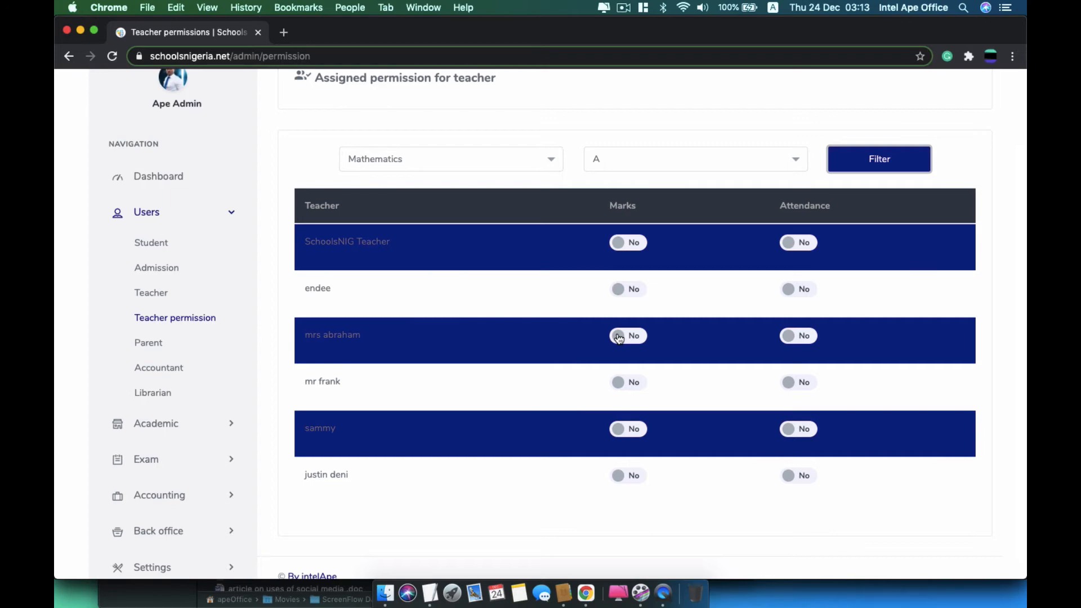
Grant Marks permission to the second and third teachers, and Attendance to three others
{"action": "left_click", "coordinate": [620, 294]}
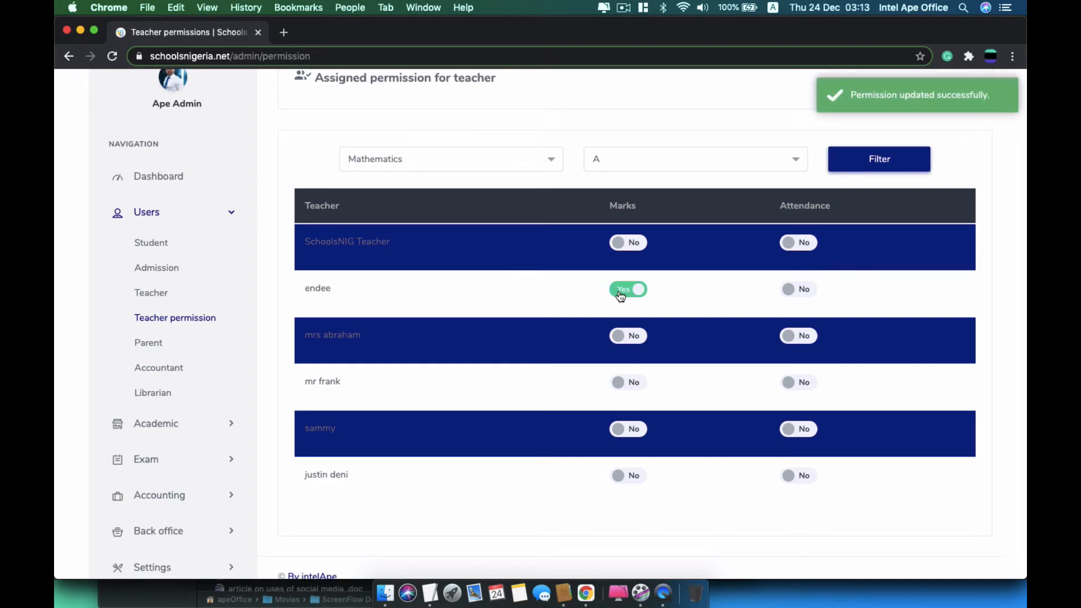
{"action": "left_click", "coordinate": [620, 338]}
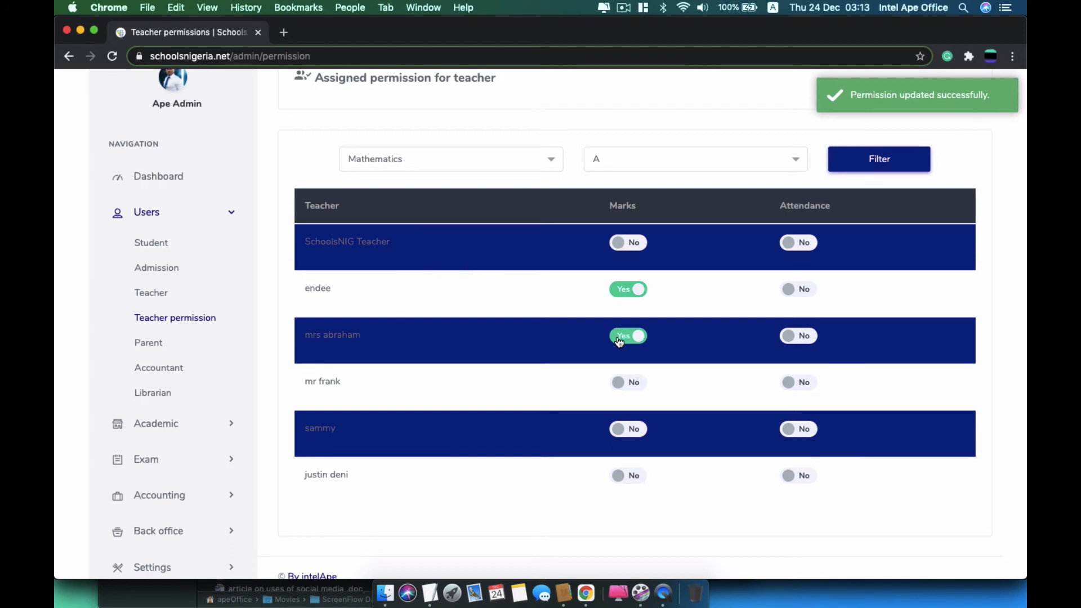
{"action": "left_click", "coordinate": [788, 243]}
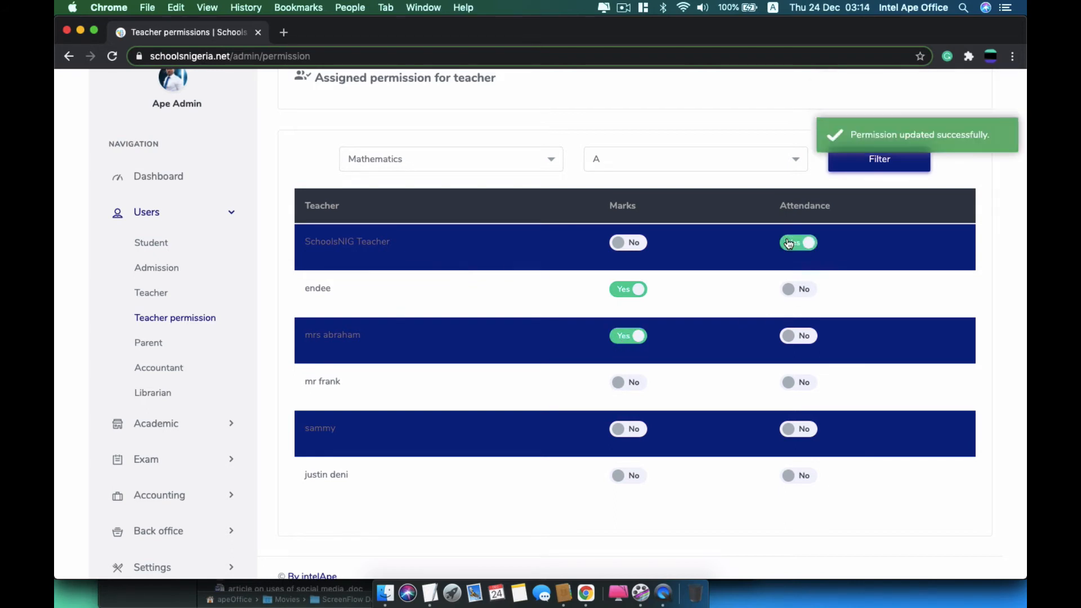
{"action": "left_click", "coordinate": [793, 431]}
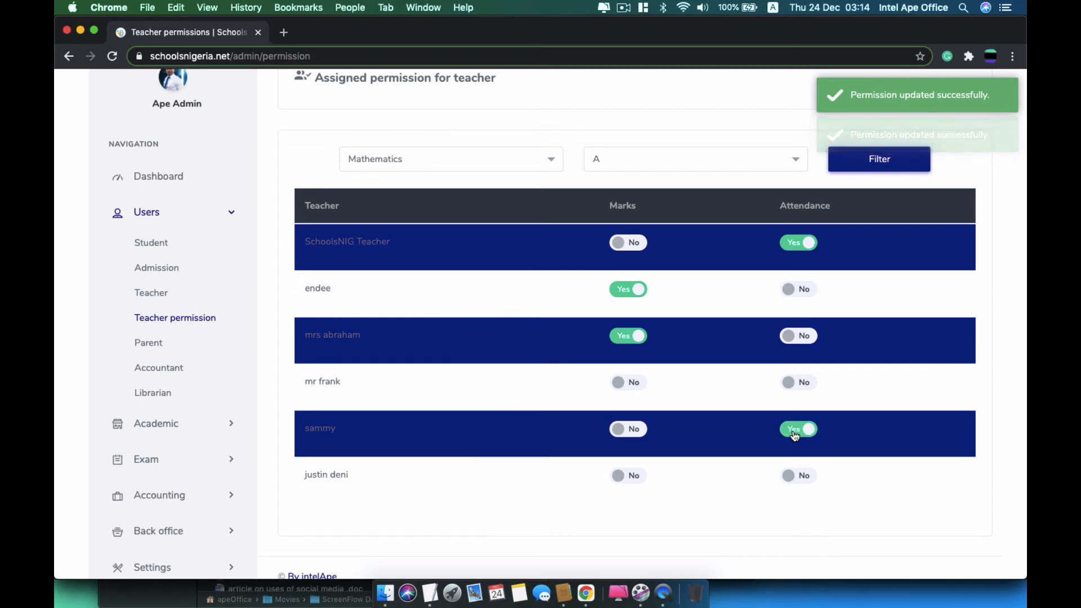
{"action": "left_click", "coordinate": [789, 385]}
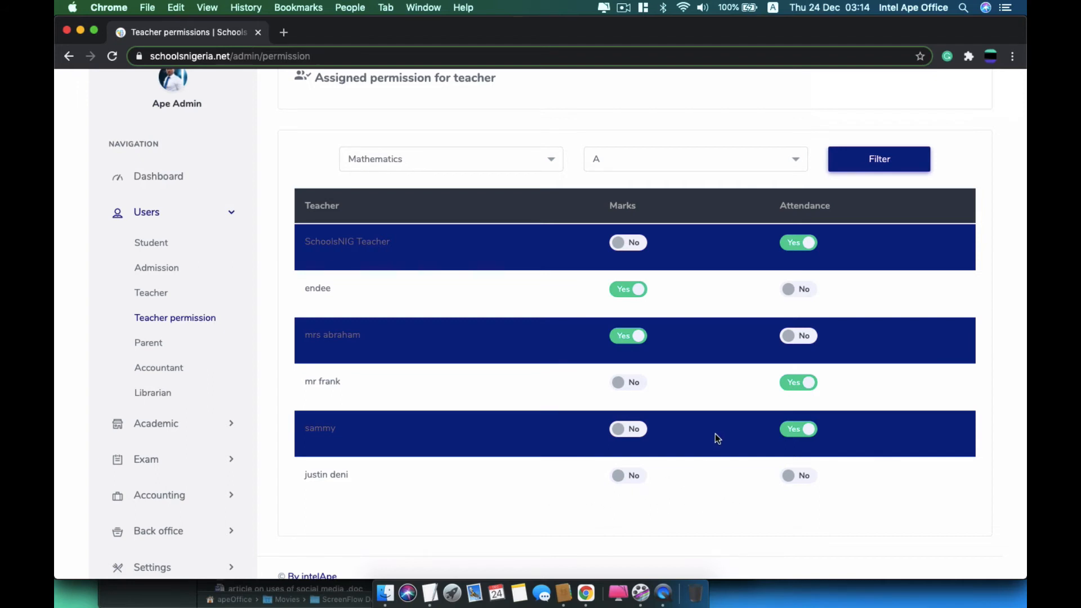
{"action": "scroll", "coordinate": [630, 476], "scroll_direction": "down", "scroll_amount": 1}
{"action": "scroll", "coordinate": [627, 472], "scroll_direction": "up", "scroll_amount": 5}
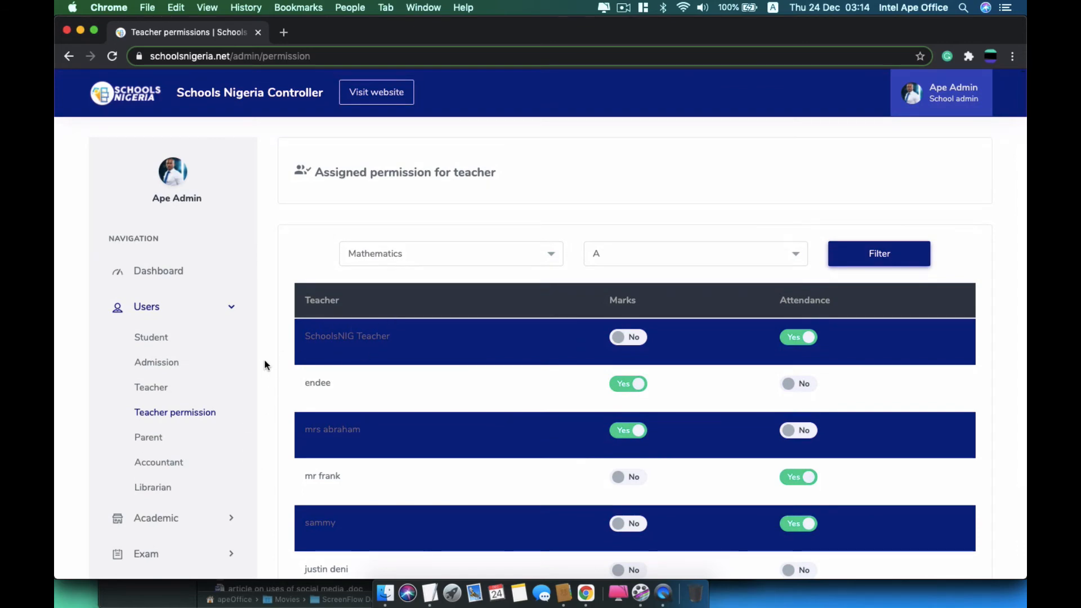
Start a new parent and enter the parent's name, e-mail and account password
{"action": "left_click", "coordinate": [156, 440]}
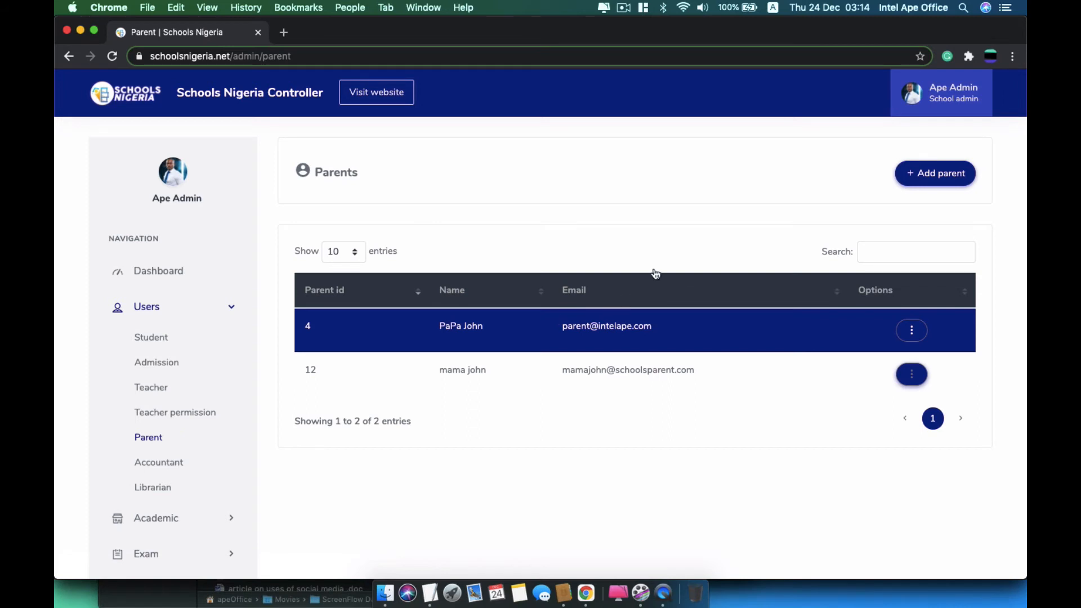
{"action": "left_click", "coordinate": [934, 182]}
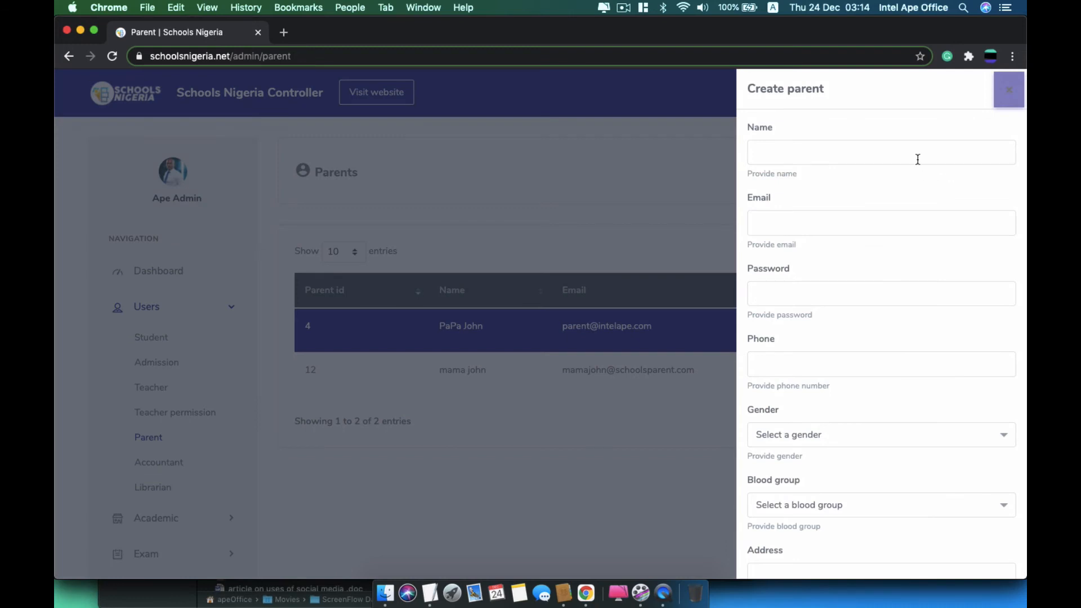
{"action": "left_click", "coordinate": [918, 157]}
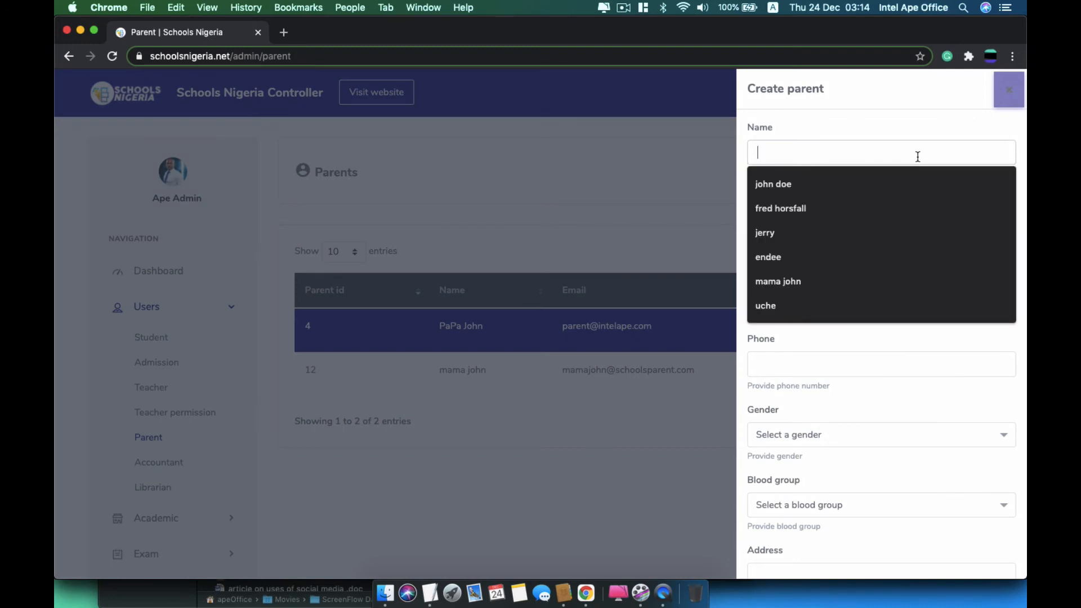
{"action": "type", "text": "mama "}
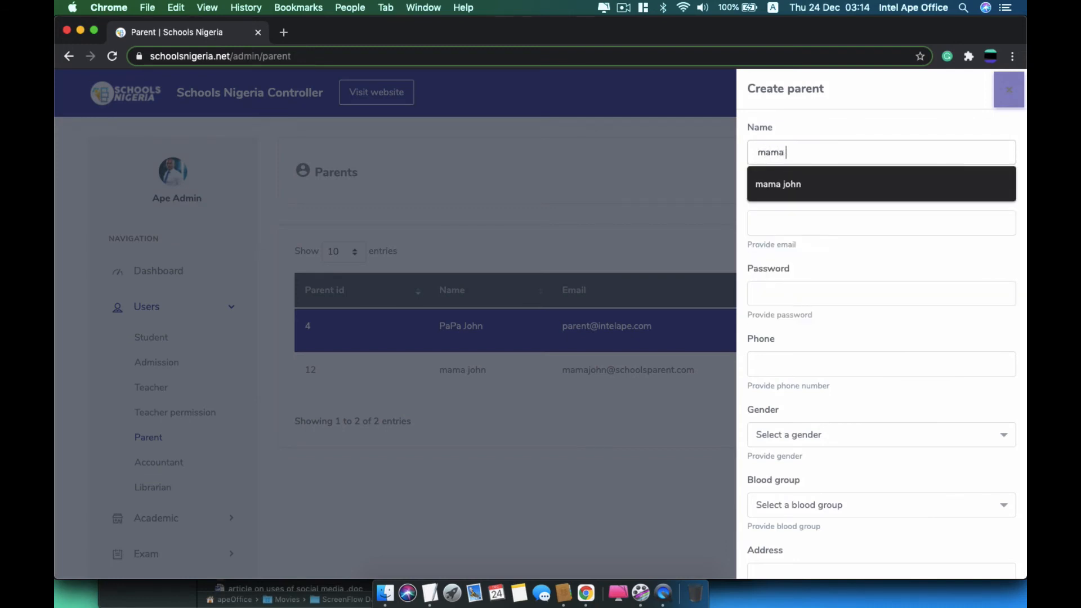
{"action": "type", "text": "ada"}
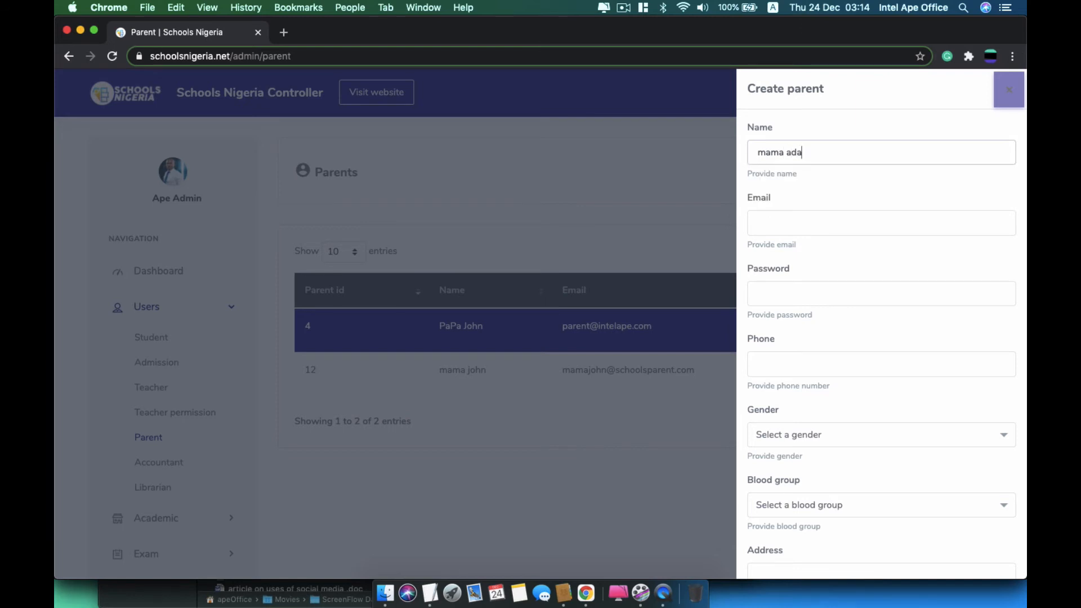
{"action": "key", "text": "Tab"}
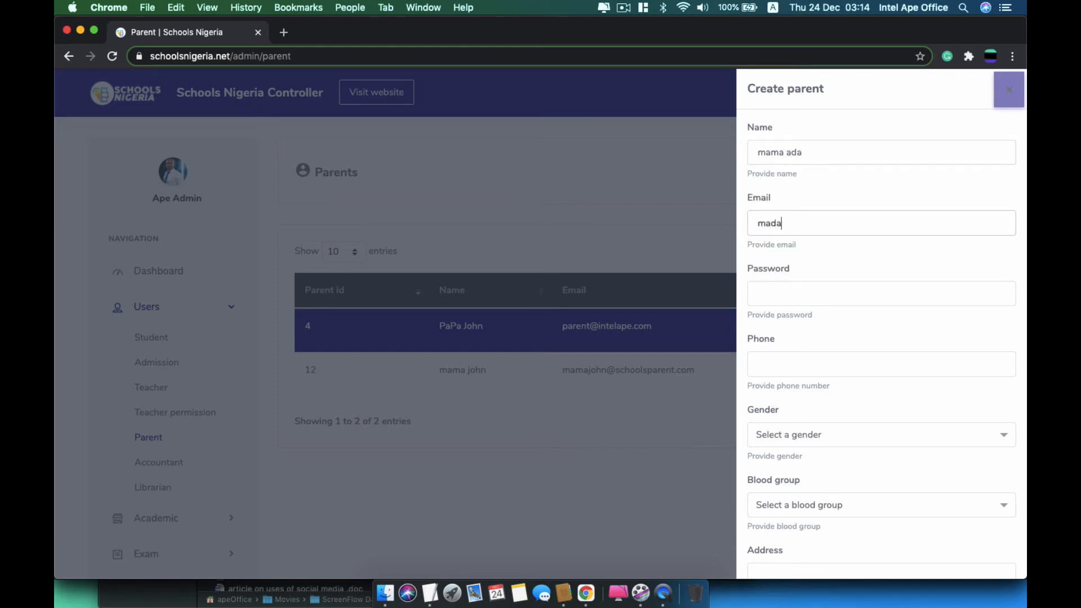
{"action": "key", "text": "Tab"}
{"action": "type", "text": "1234"}
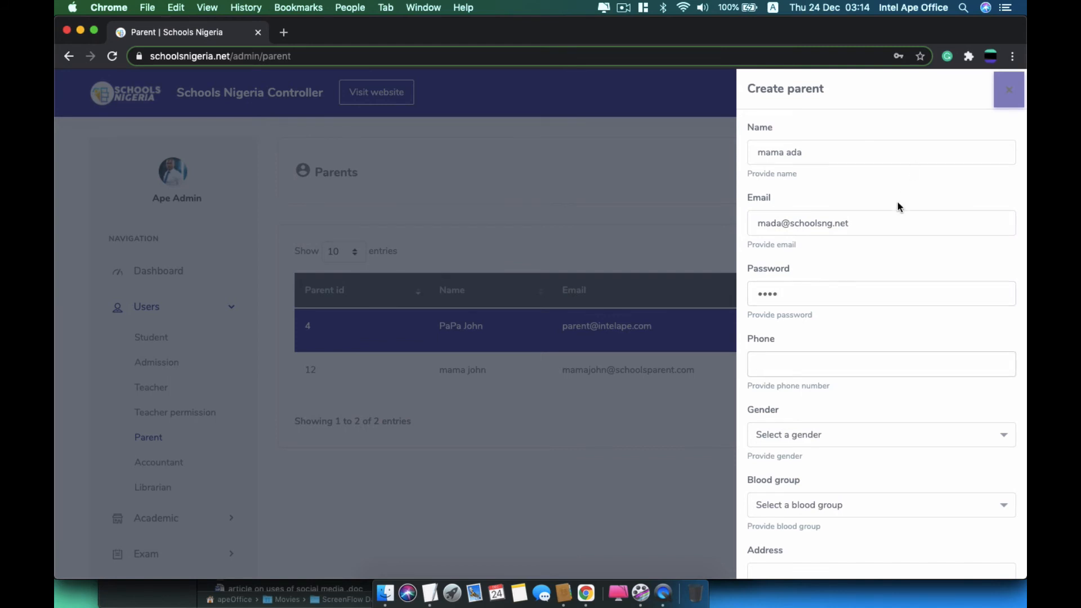
Add a saved phone number, gender Female, blood group AB+ and the address, then create the parent
{"action": "left_click", "coordinate": [876, 364]}
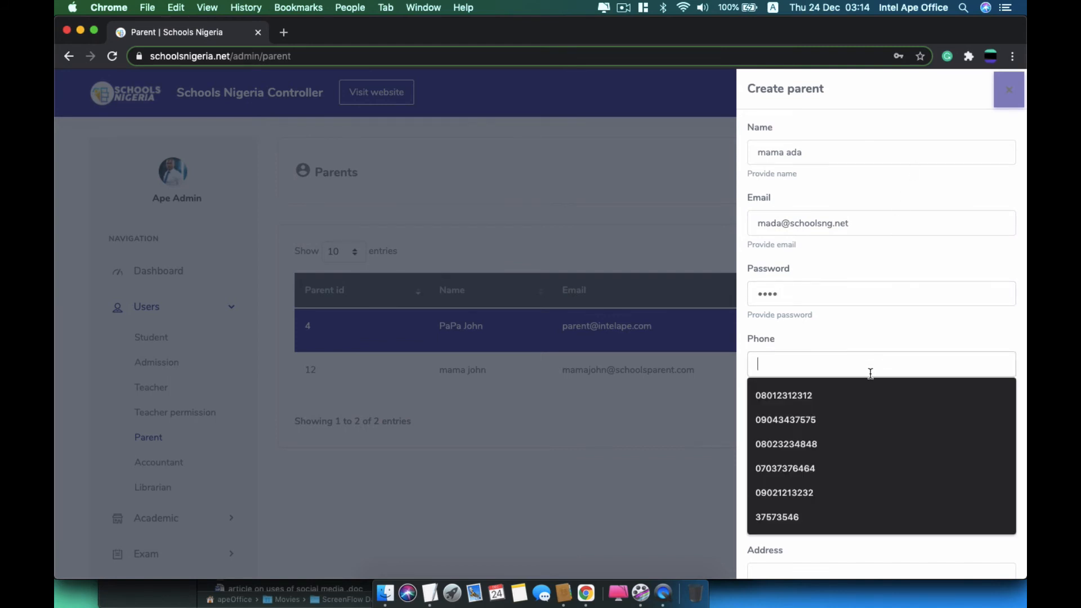
{"action": "left_click", "coordinate": [826, 467]}
{"action": "scroll", "coordinate": [827, 466], "scroll_direction": "down", "scroll_amount": 3}
{"action": "left_click", "coordinate": [847, 372]}
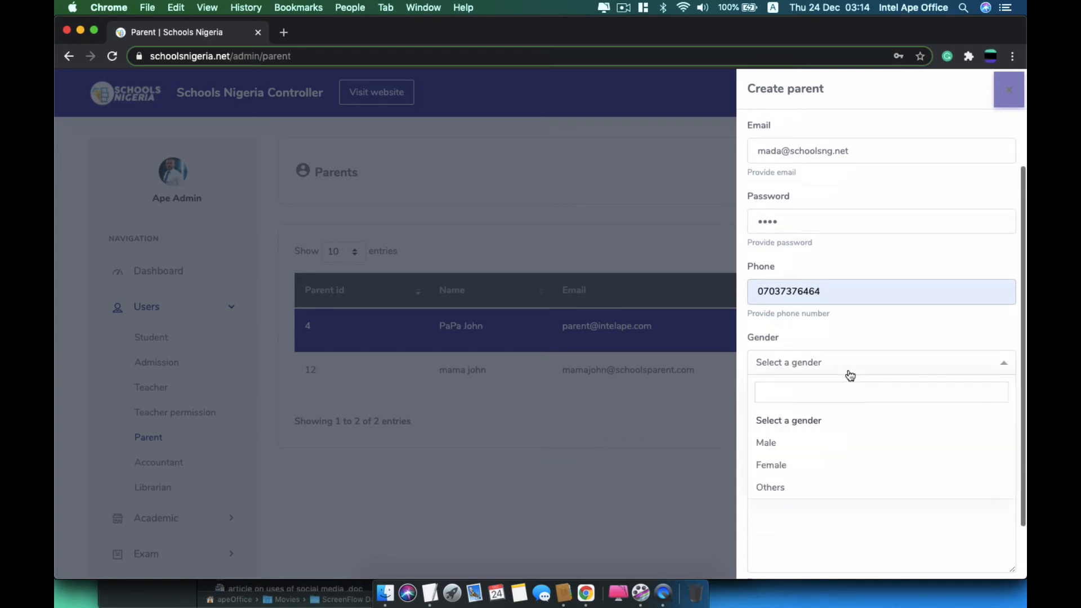
{"action": "left_click", "coordinate": [802, 465]}
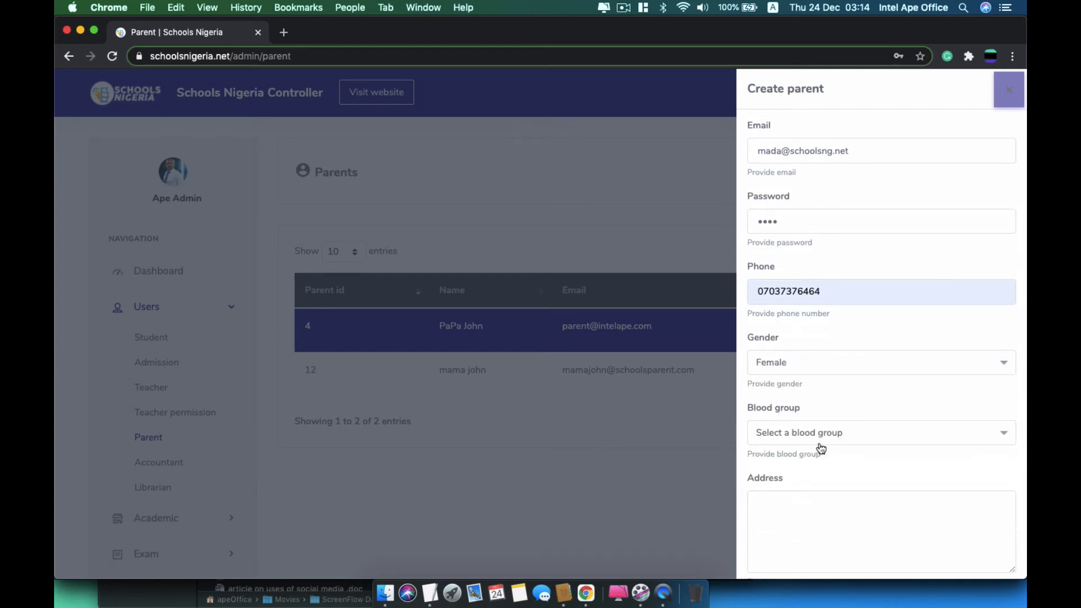
{"action": "left_click", "coordinate": [822, 442]}
{"action": "left_click", "coordinate": [811, 406]}
{"action": "scroll", "coordinate": [812, 406], "scroll_direction": "down", "scroll_amount": 3}
{"action": "left_click", "coordinate": [806, 456]}
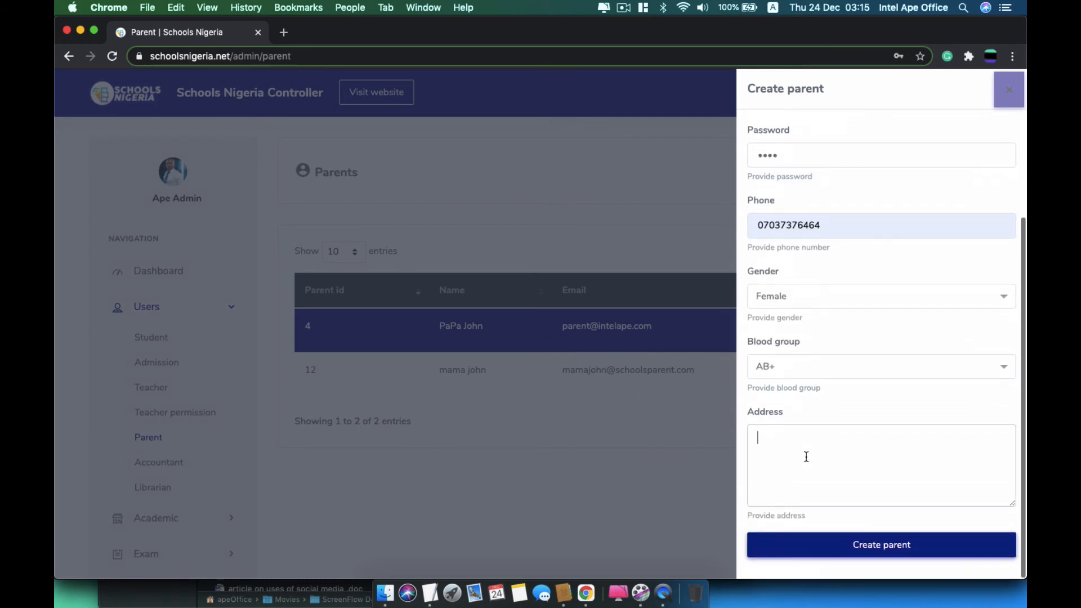
{"action": "type", "text": "ada s"}
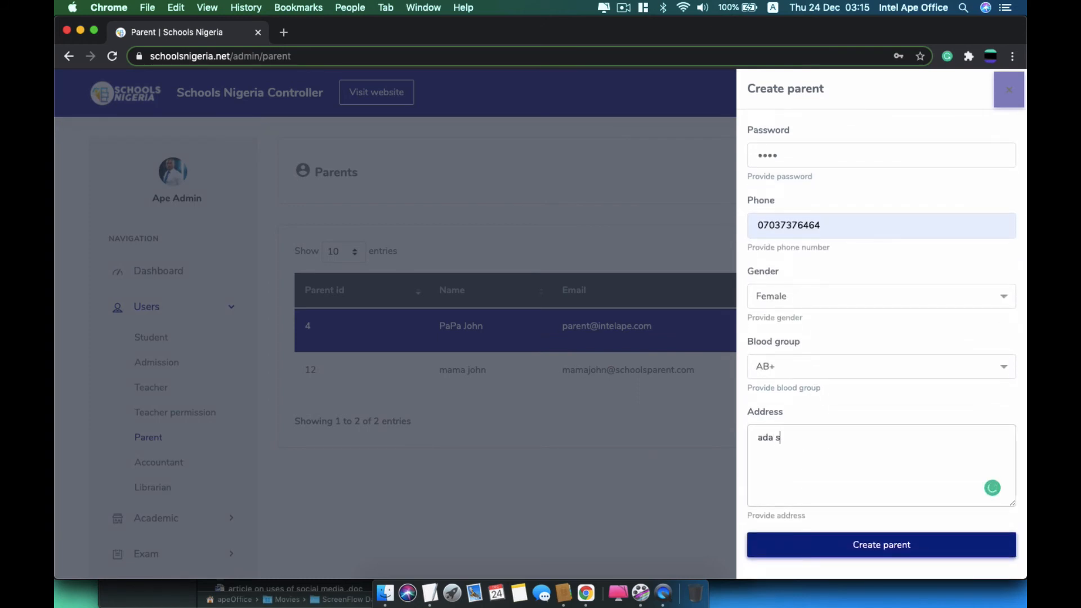
{"action": "type", "text": "treet, ph"}
{"action": "left_click", "coordinate": [840, 550]}
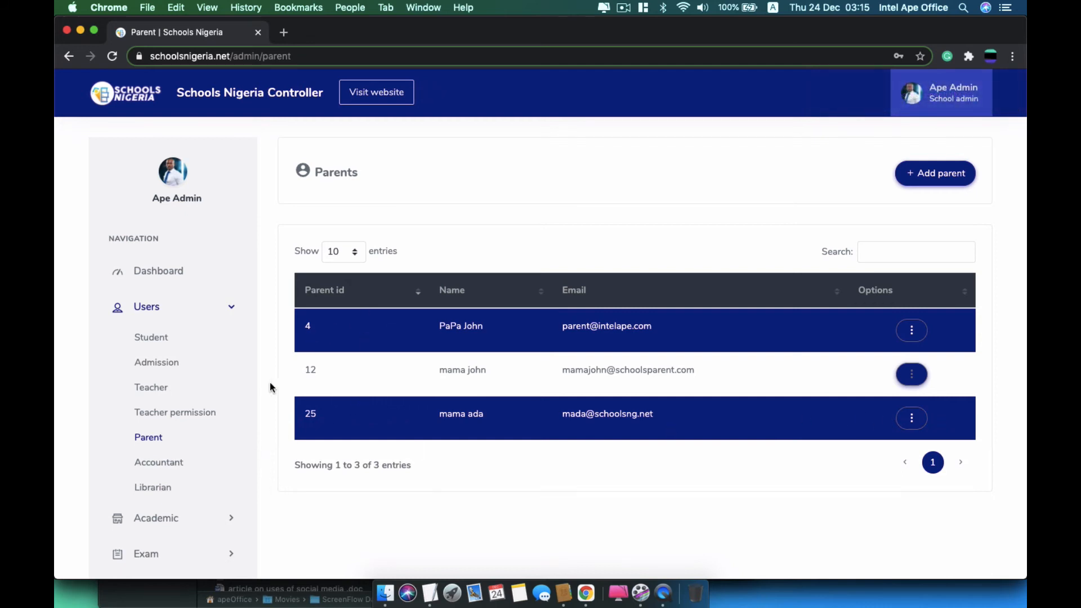
Go to the Accountant page and open the Add accountant form
{"action": "left_click", "coordinate": [161, 467]}
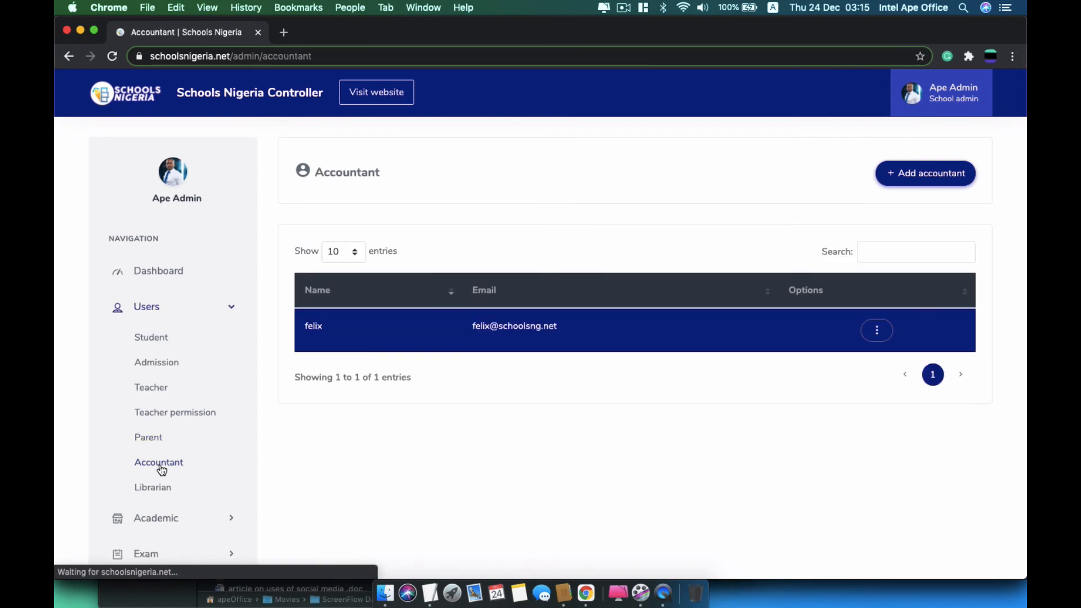
{"action": "left_click", "coordinate": [900, 179]}
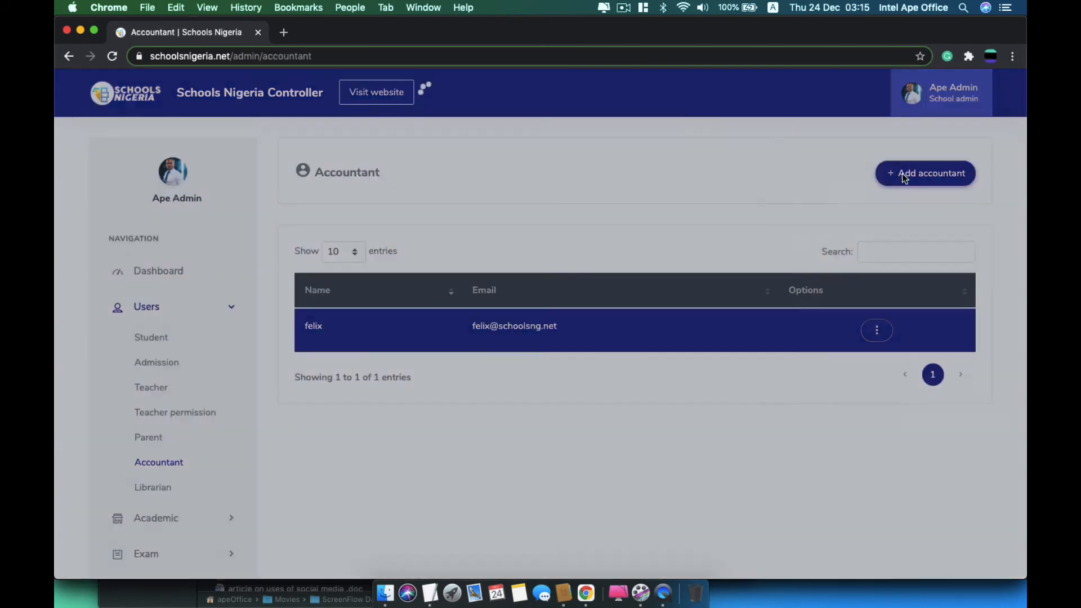
{"action": "left_click", "coordinate": [822, 150]}
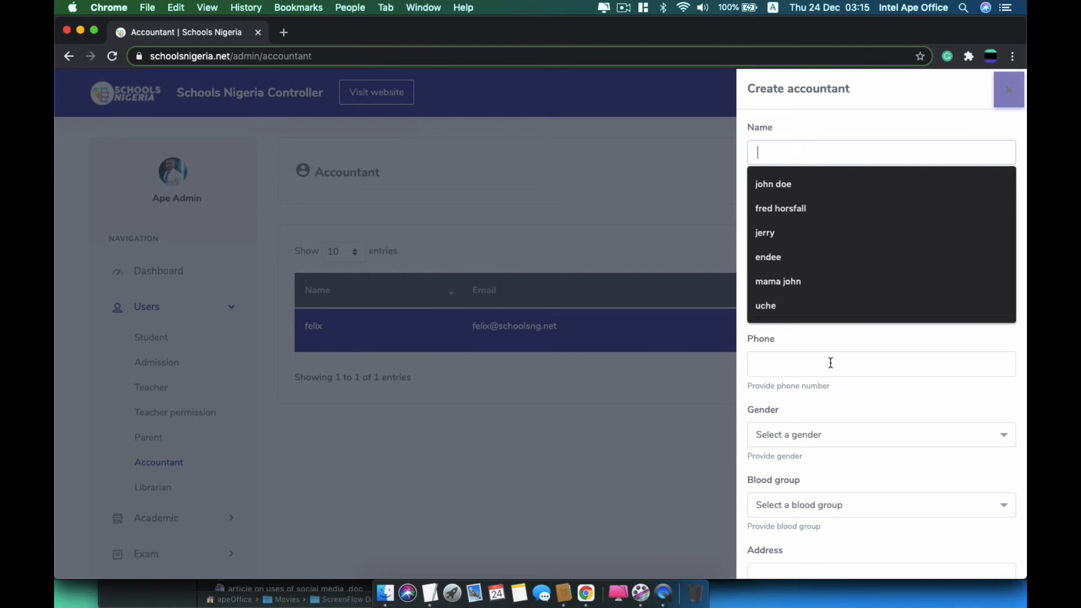
{"action": "left_click", "coordinate": [859, 114]}
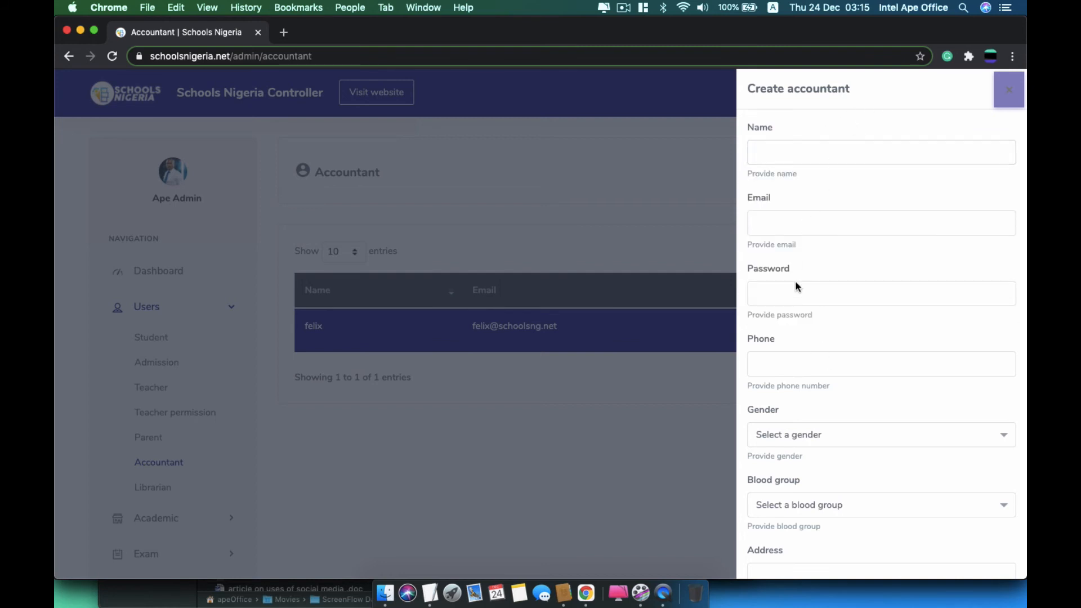
{"action": "scroll", "coordinate": [802, 322], "scroll_direction": "down", "scroll_amount": 5}
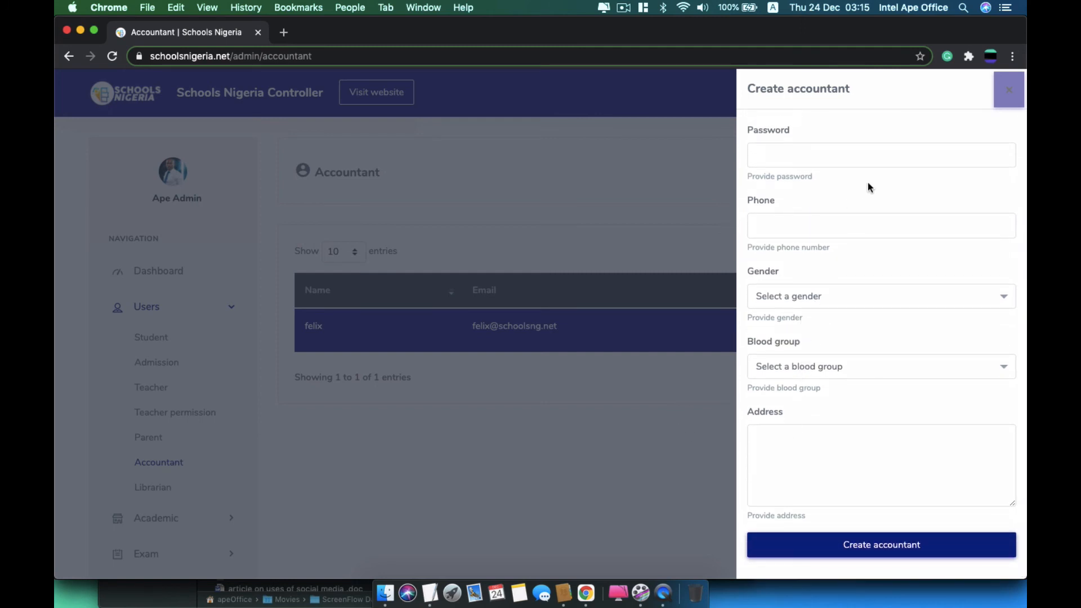
{"action": "scroll", "coordinate": [867, 181], "scroll_direction": "up", "scroll_amount": 5}
Enter the accountant's name, e-mail and account password
{"action": "left_click", "coordinate": [847, 152]}
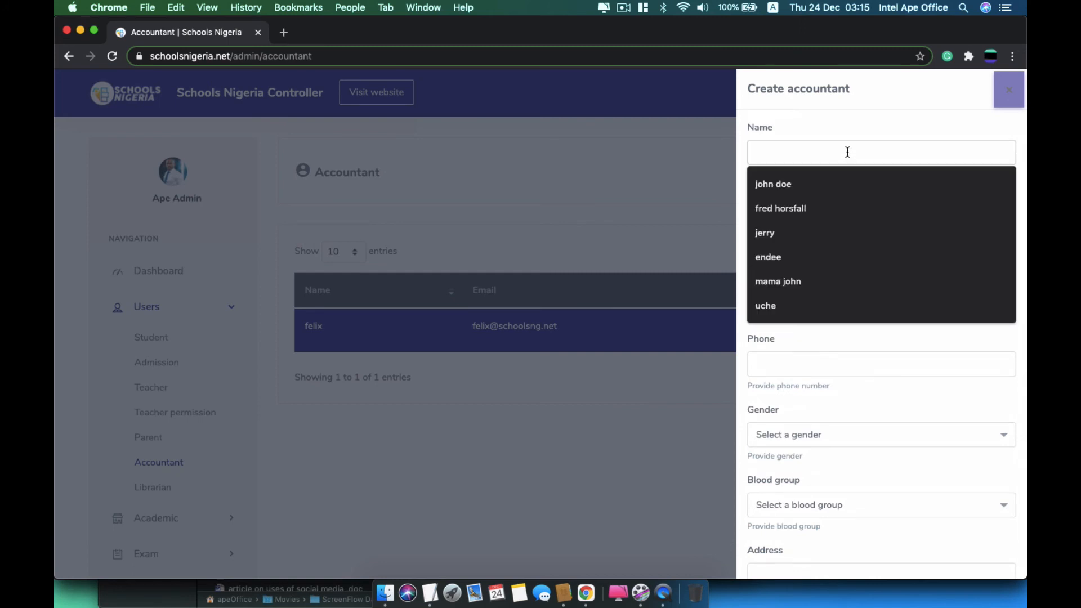
{"action": "type", "text": "kel"}
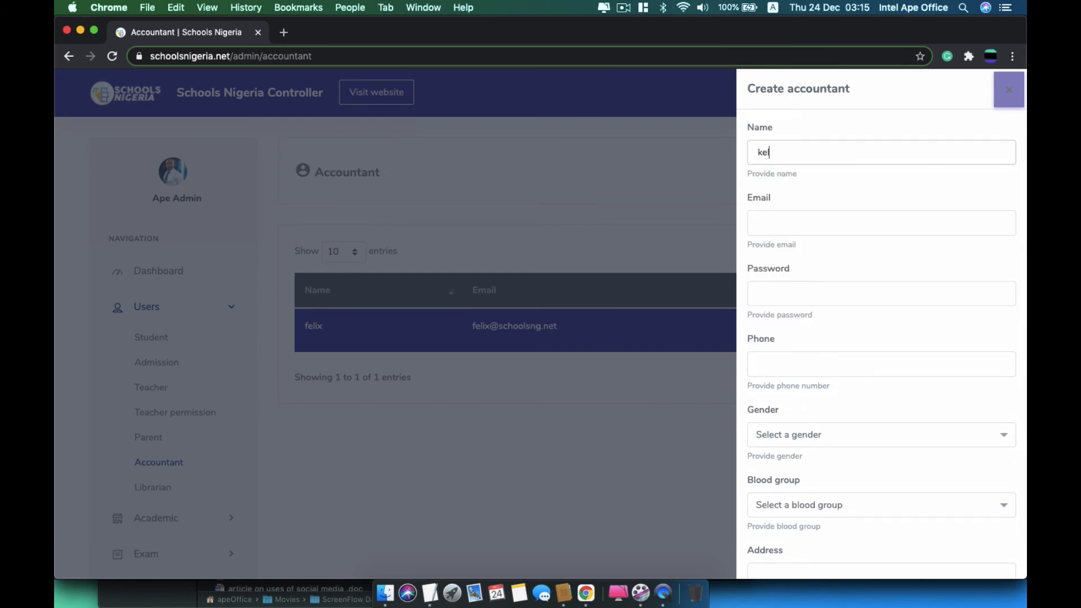
{"action": "type", "text": "vin"}
{"action": "key", "text": "Tab"}
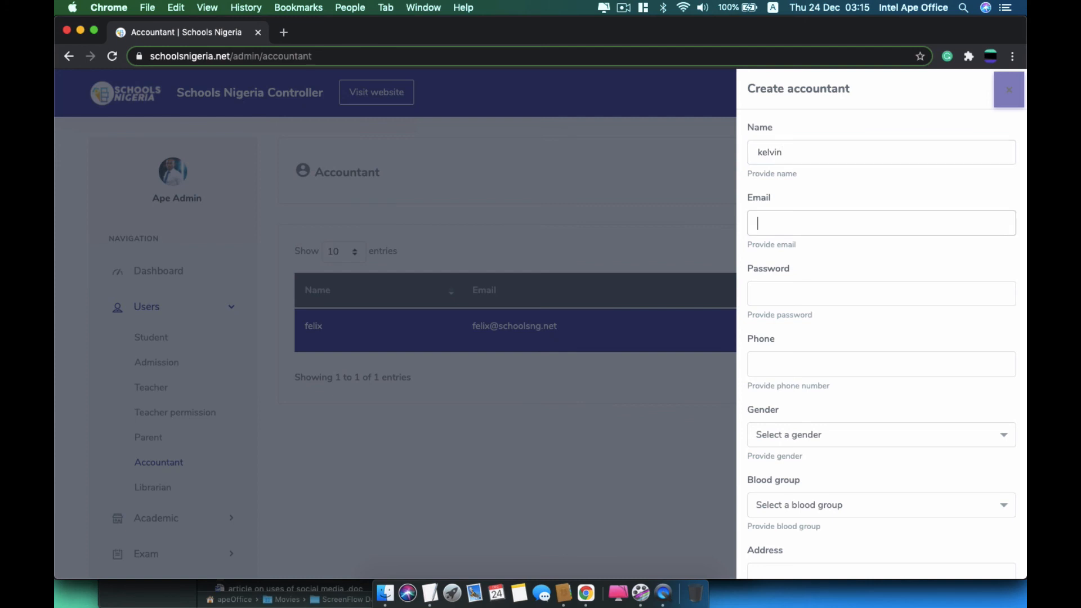
{"action": "key", "text": "Tab"}
{"action": "type", "text": "1234"}
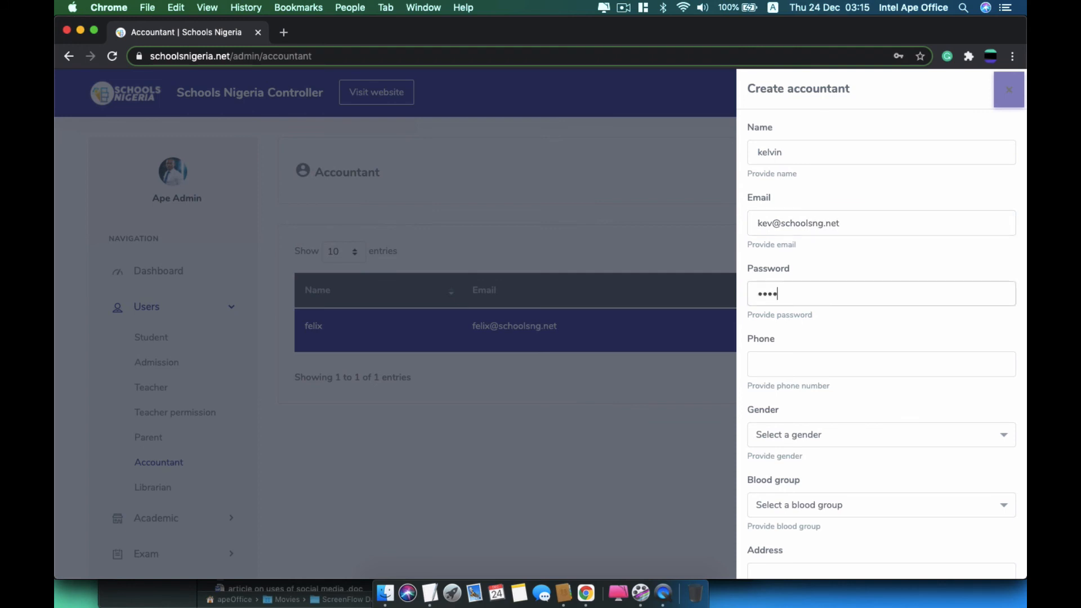
{"action": "key", "text": "Tab"}
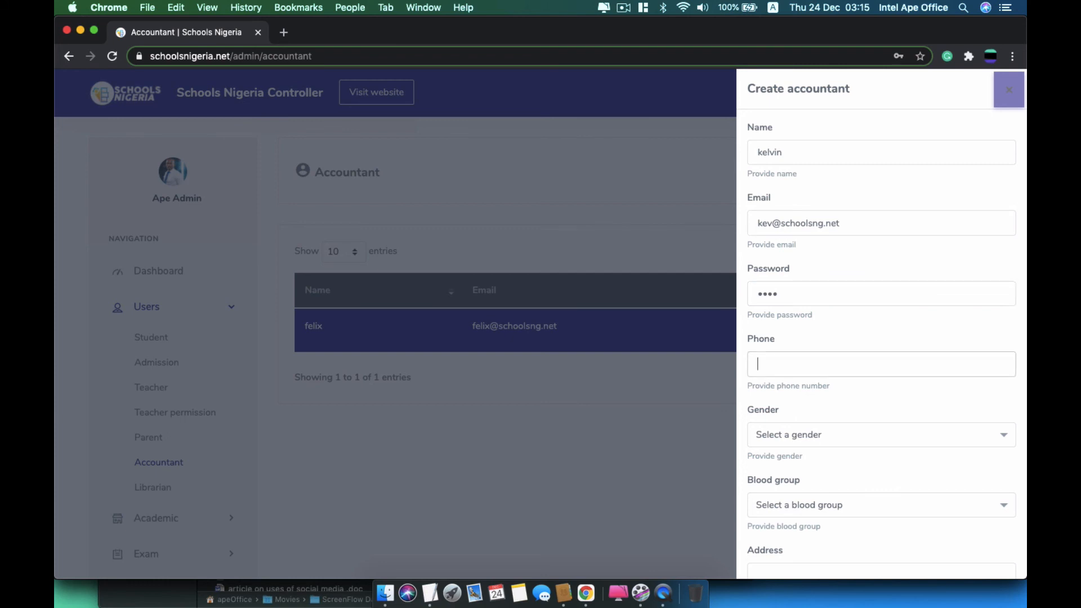
Add a saved phone number, gender Female, blood group A+ and the address, then create the accountant
{"action": "left_click", "coordinate": [840, 365]}
{"action": "left_click", "coordinate": [812, 502]}
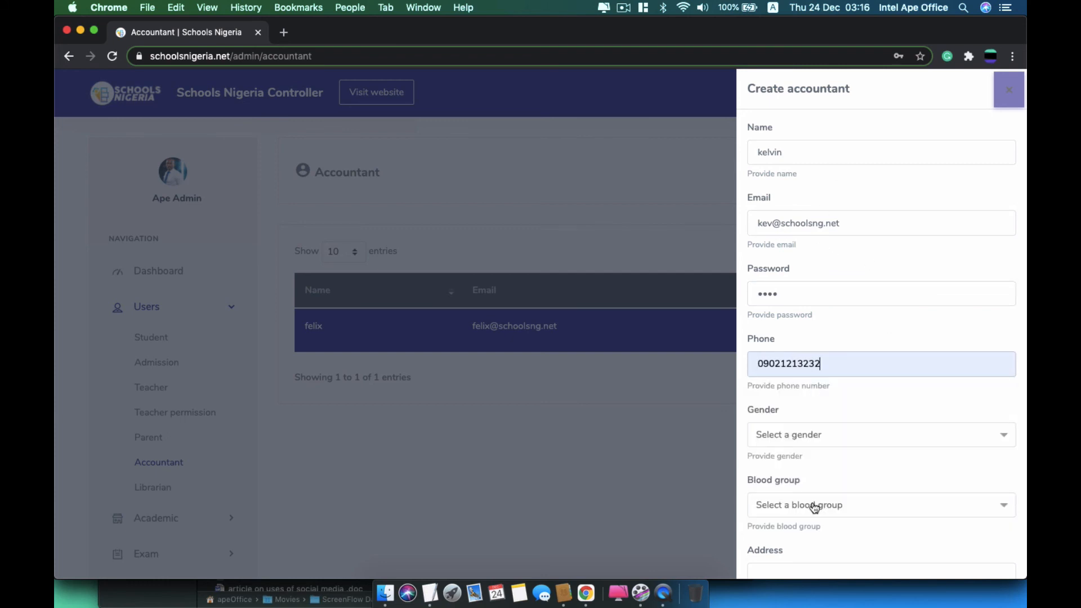
{"action": "left_click", "coordinate": [821, 434]}
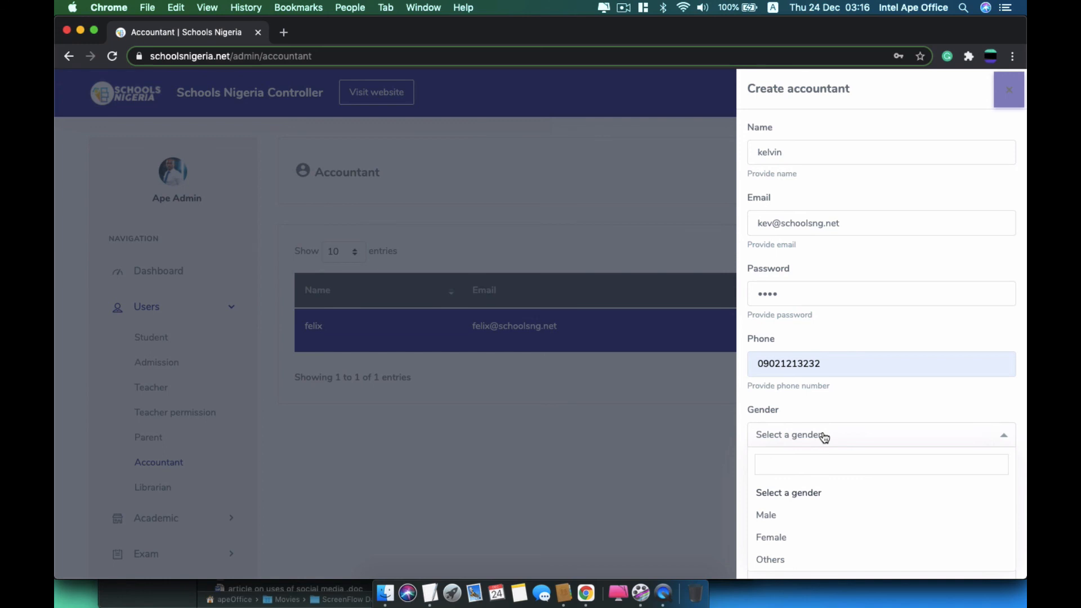
{"action": "left_click", "coordinate": [786, 541]}
{"action": "scroll", "coordinate": [790, 548], "scroll_direction": "down", "scroll_amount": 1}
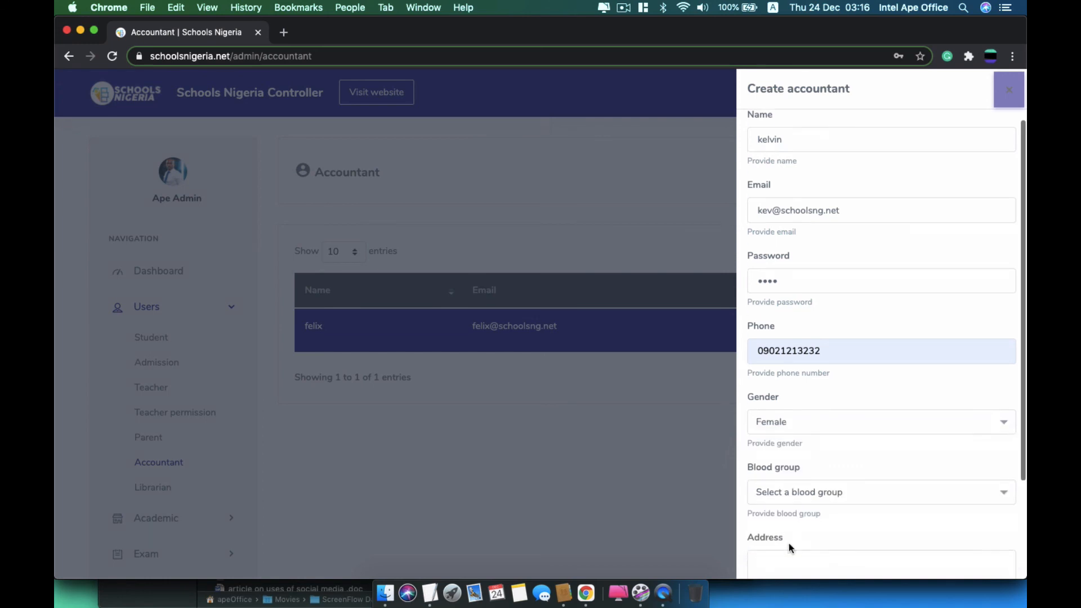
{"action": "scroll", "coordinate": [790, 548], "scroll_direction": "down", "scroll_amount": 3}
{"action": "left_click", "coordinate": [829, 388]}
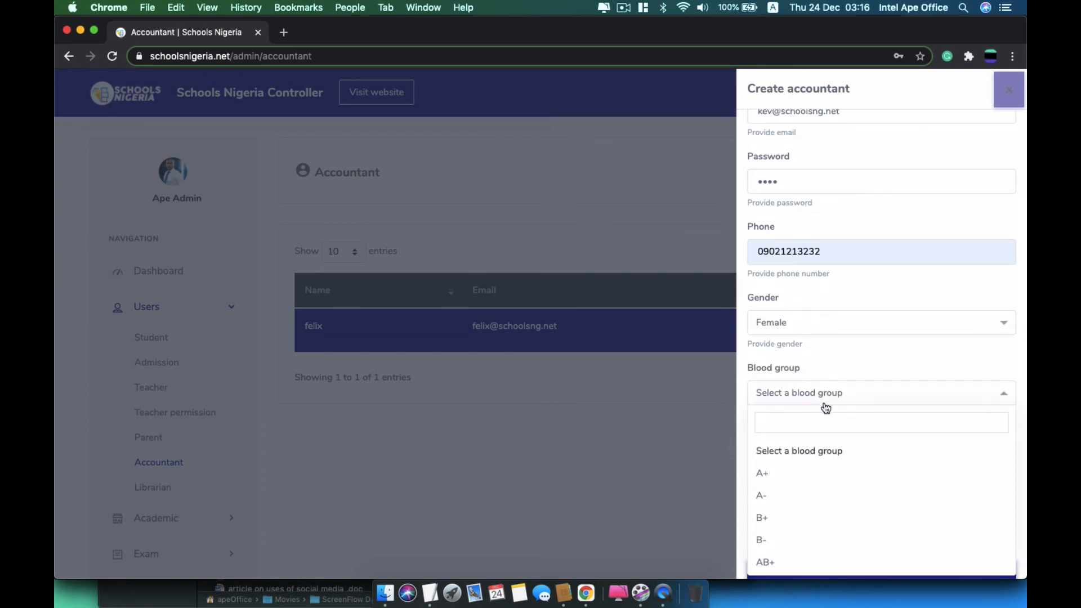
{"action": "left_click", "coordinate": [796, 475]}
{"action": "scroll", "coordinate": [798, 457], "scroll_direction": "down", "scroll_amount": 1}
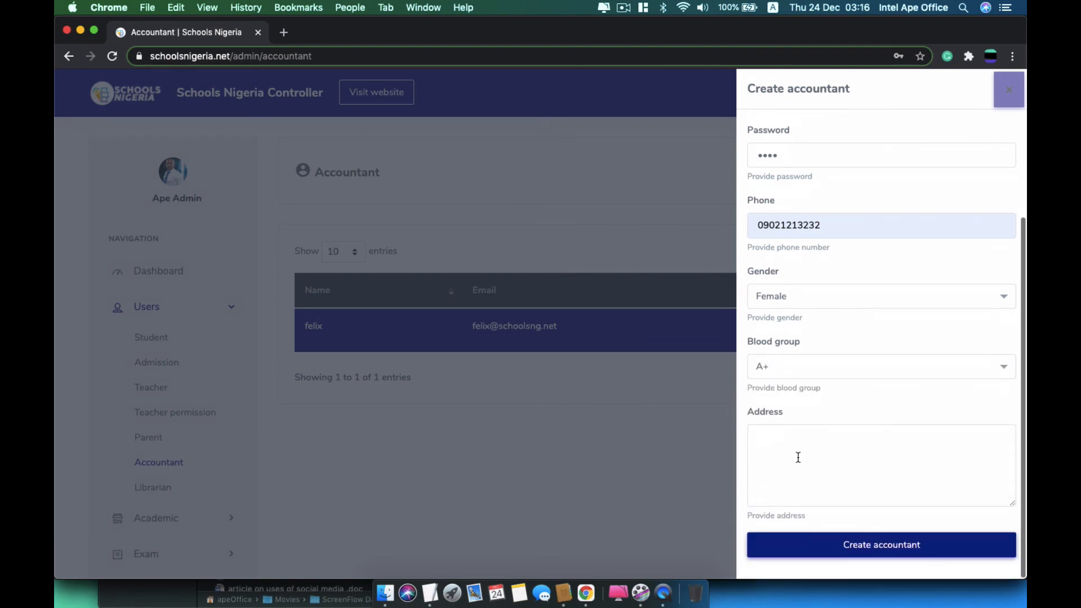
{"action": "left_click", "coordinate": [798, 457]}
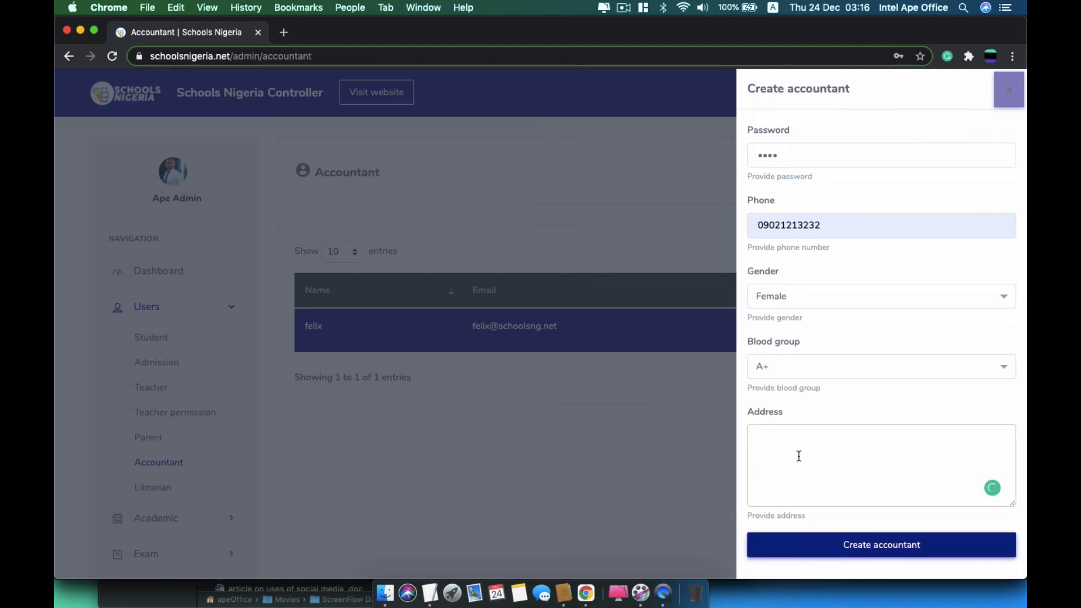
{"action": "type", "text": "don kelvin street, bauchi"}
{"action": "left_click", "coordinate": [870, 556]}
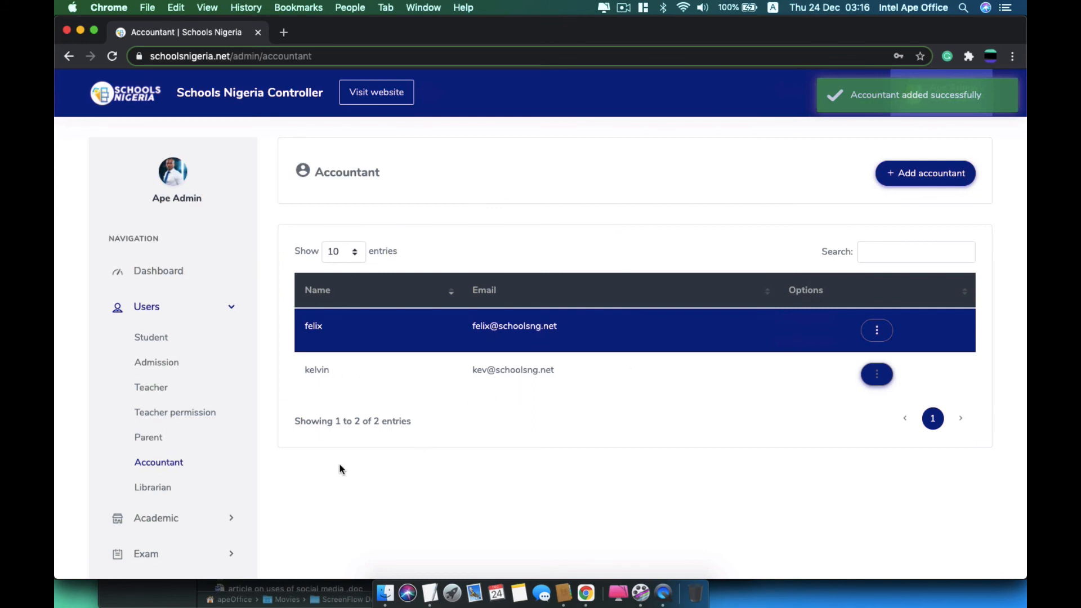
Open the Add librarian form and enter the librarian's name, e-mail and password
{"action": "left_click", "coordinate": [169, 489]}
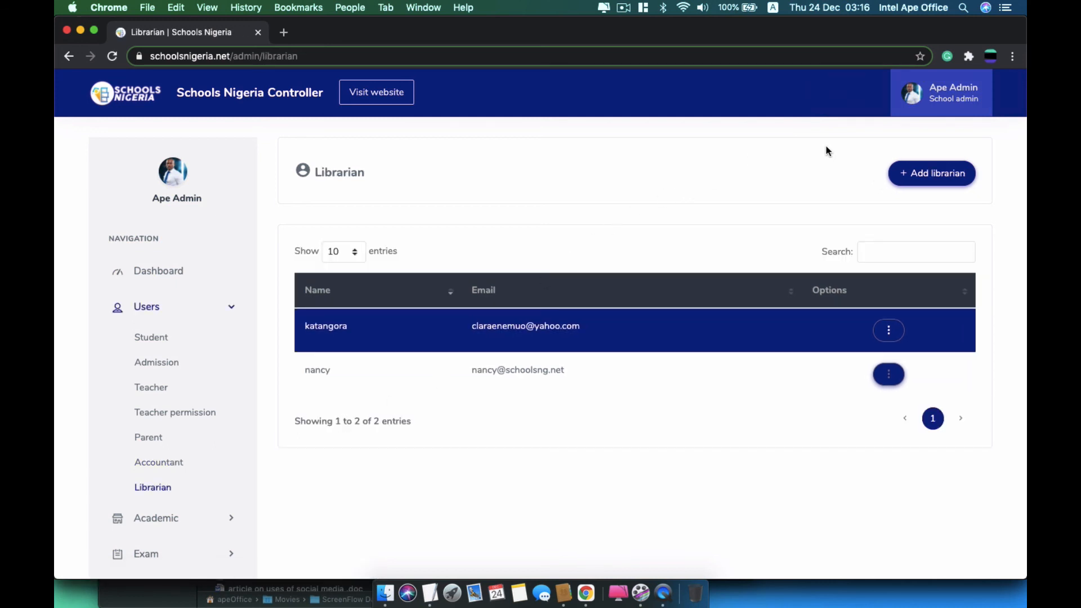
{"action": "left_click", "coordinate": [904, 180]}
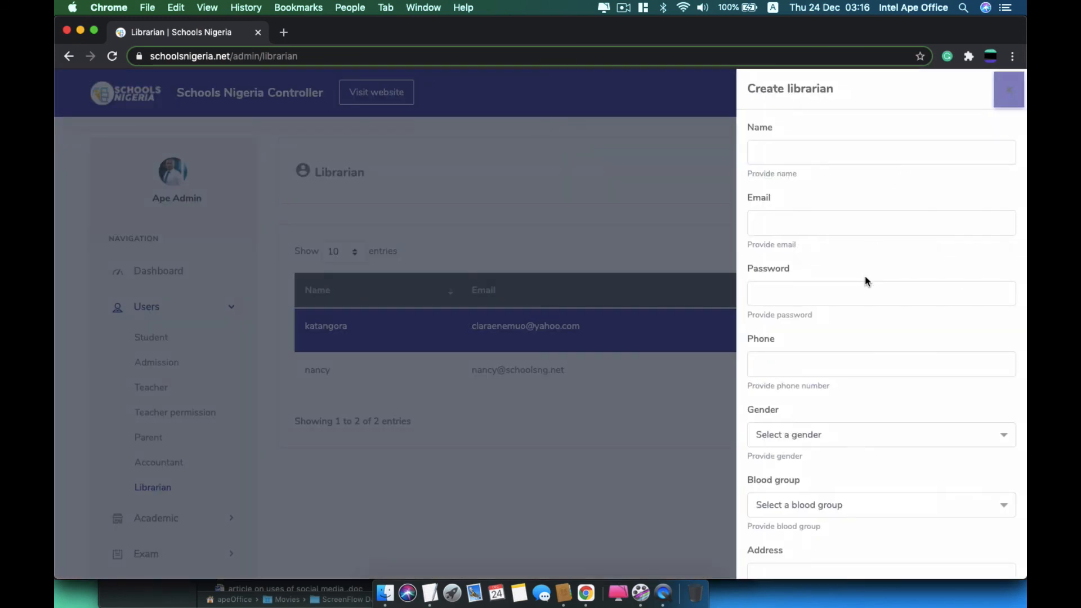
{"action": "left_click", "coordinate": [860, 158]}
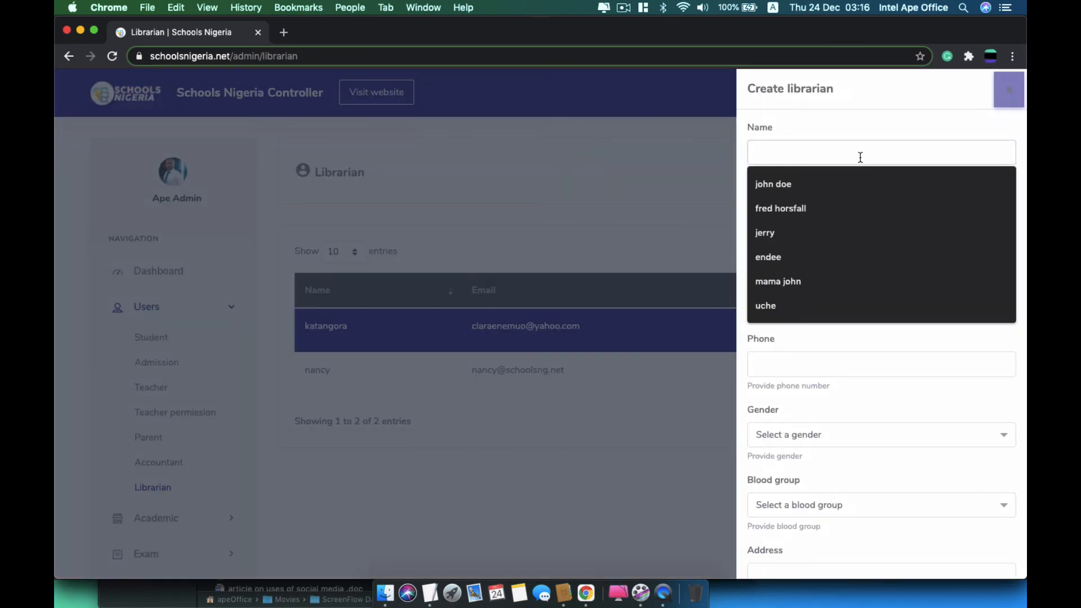
{"action": "type", "text": "june"}
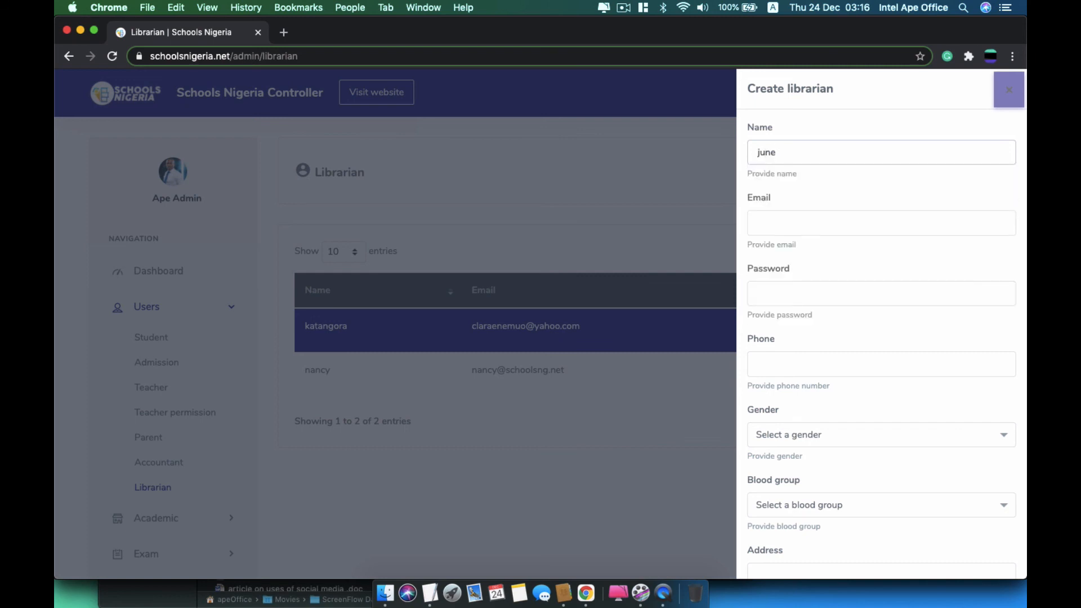
{"action": "key", "text": "Tab"}
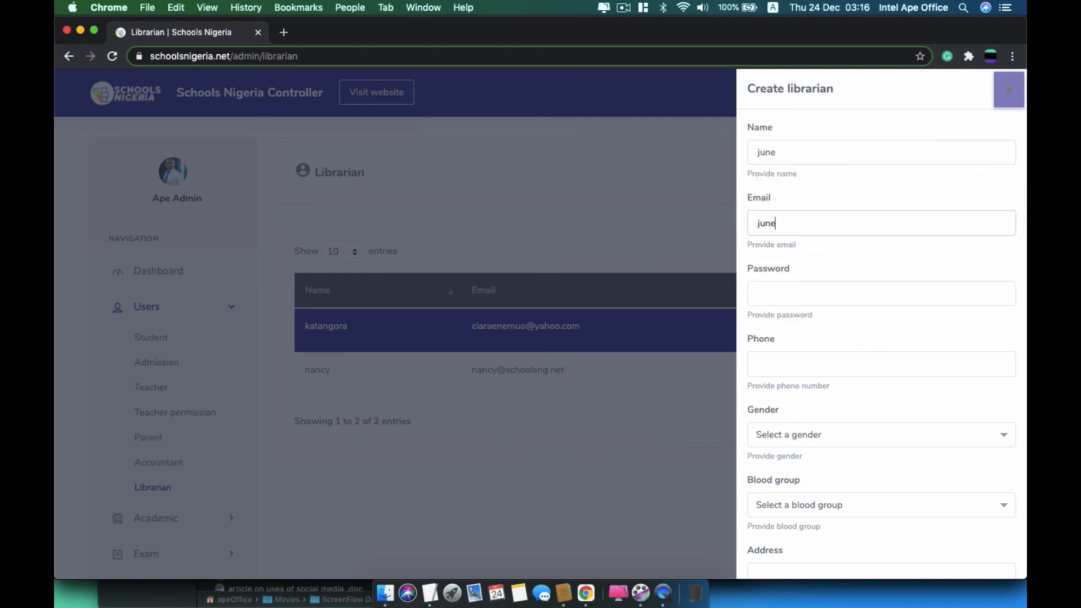
{"action": "left_click", "coordinate": [757, 293]}
{"action": "type", "text": "1234"}
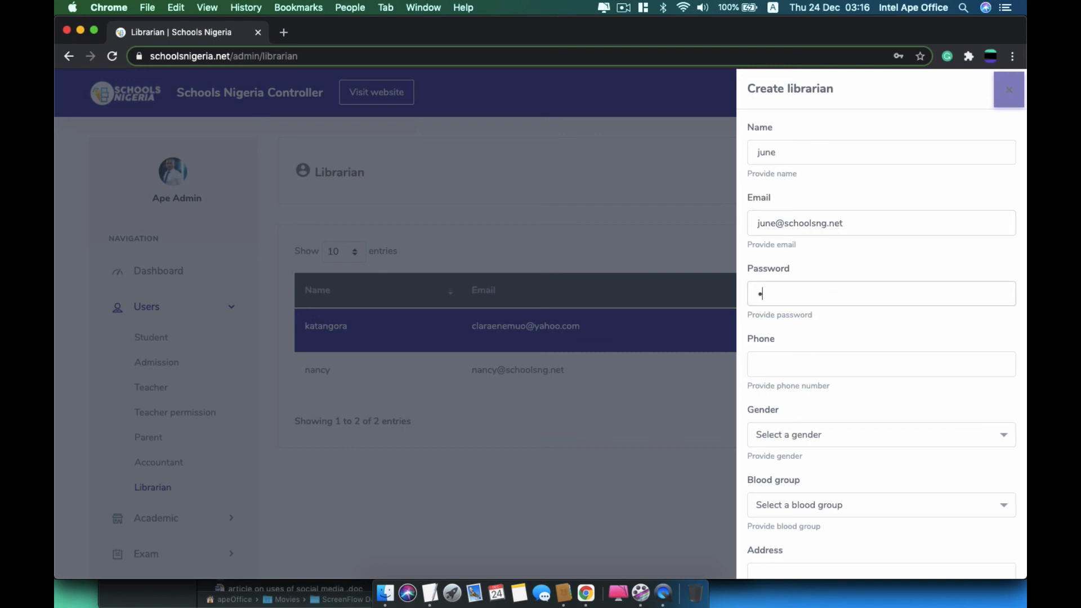
Add a saved phone number, gender Female, blood group B+ and the address, then create the librarian
{"action": "left_click", "coordinate": [865, 364]}
{"action": "left_click", "coordinate": [840, 385]}
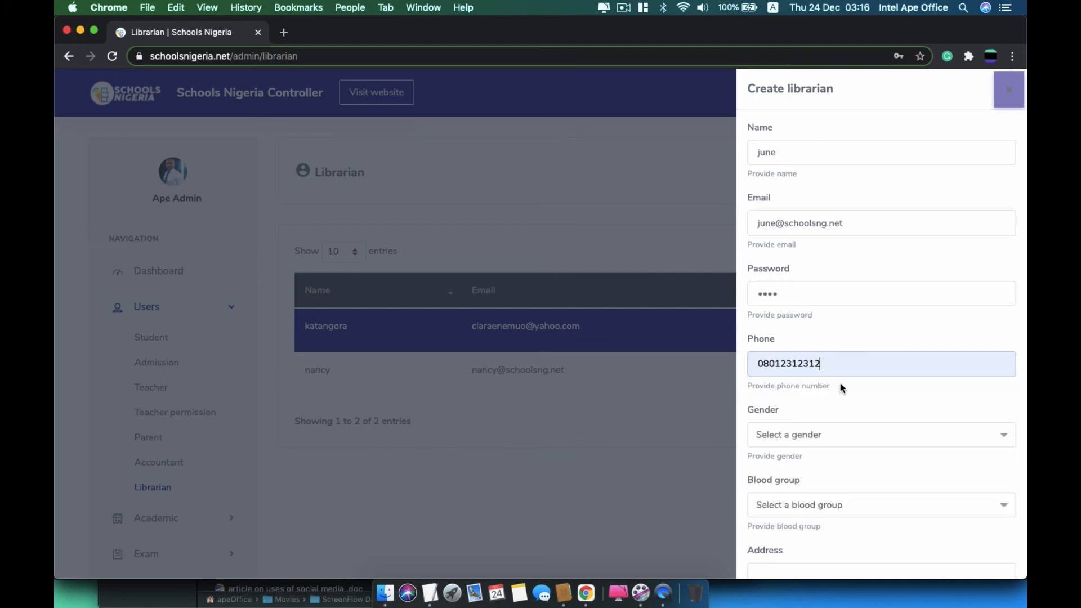
{"action": "left_click", "coordinate": [816, 438]}
{"action": "left_click", "coordinate": [791, 540]}
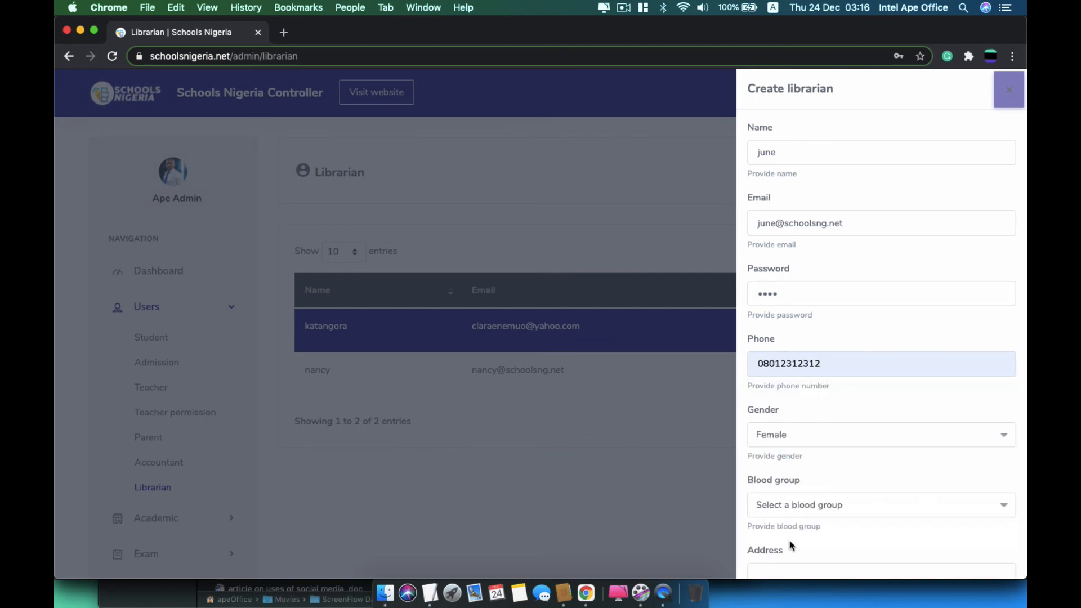
{"action": "scroll", "coordinate": [790, 543], "scroll_direction": "down", "scroll_amount": 3}
{"action": "left_click", "coordinate": [828, 379]}
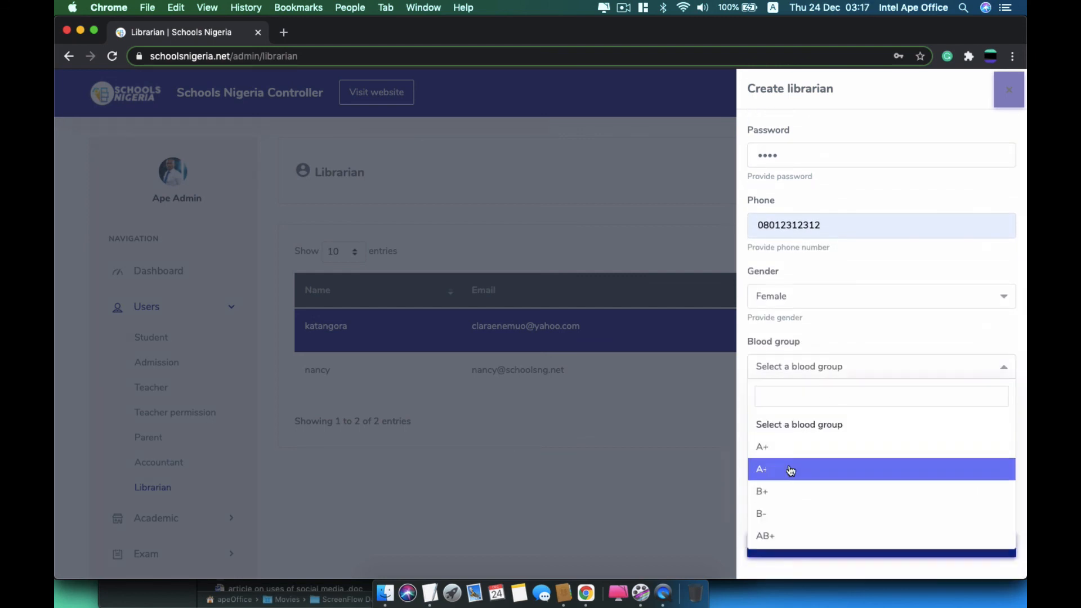
{"action": "left_click", "coordinate": [782, 496]}
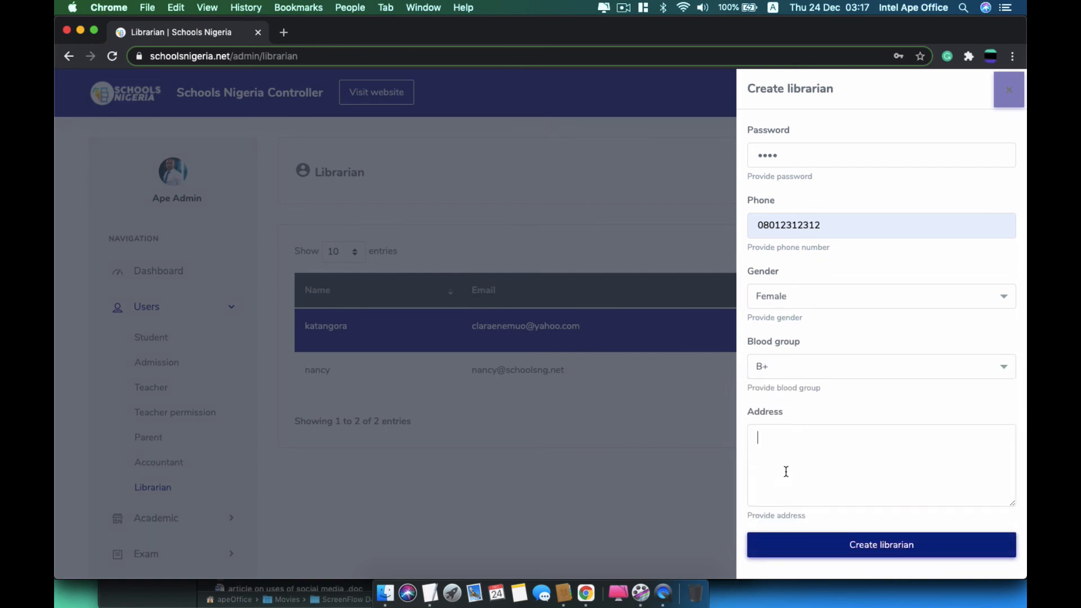
{"action": "left_click", "coordinate": [785, 471]}
{"action": "type", "text": "june avenue"}
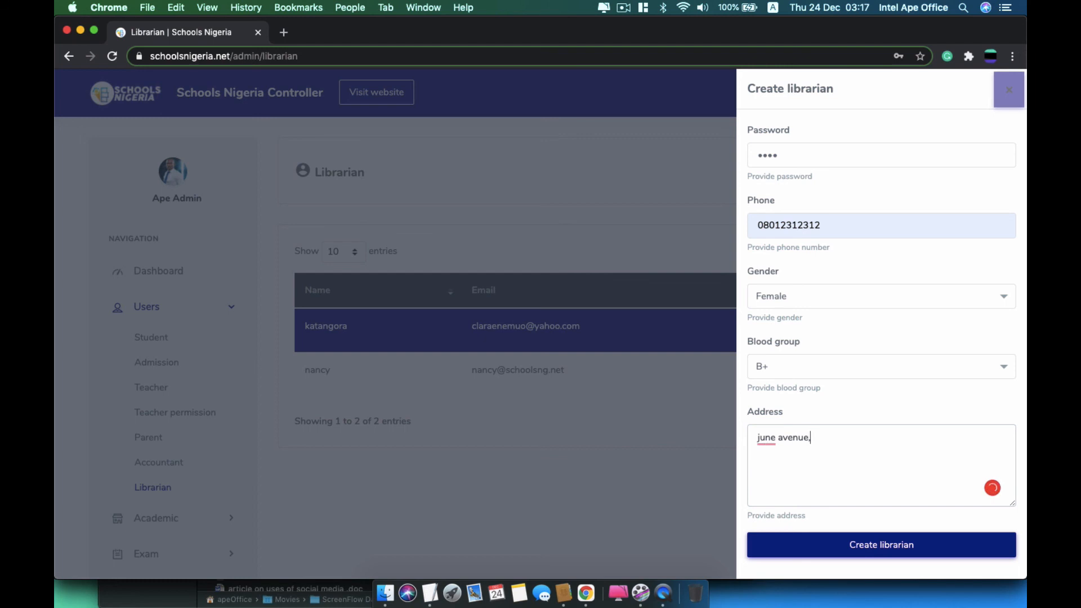
{"action": "type", "text": ", Abuja"}
{"action": "left_click", "coordinate": [840, 546]}
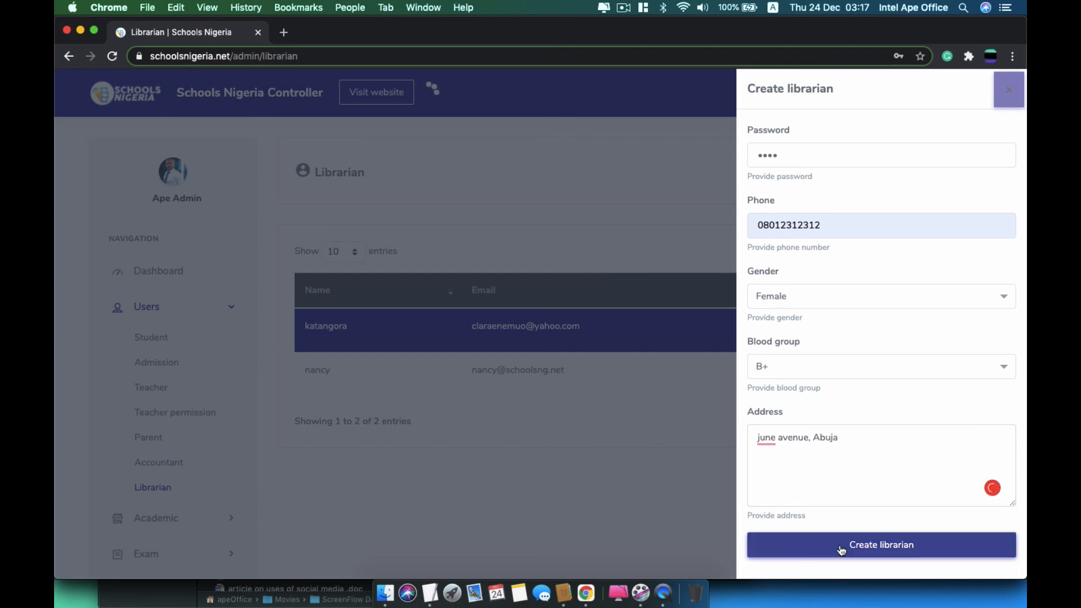